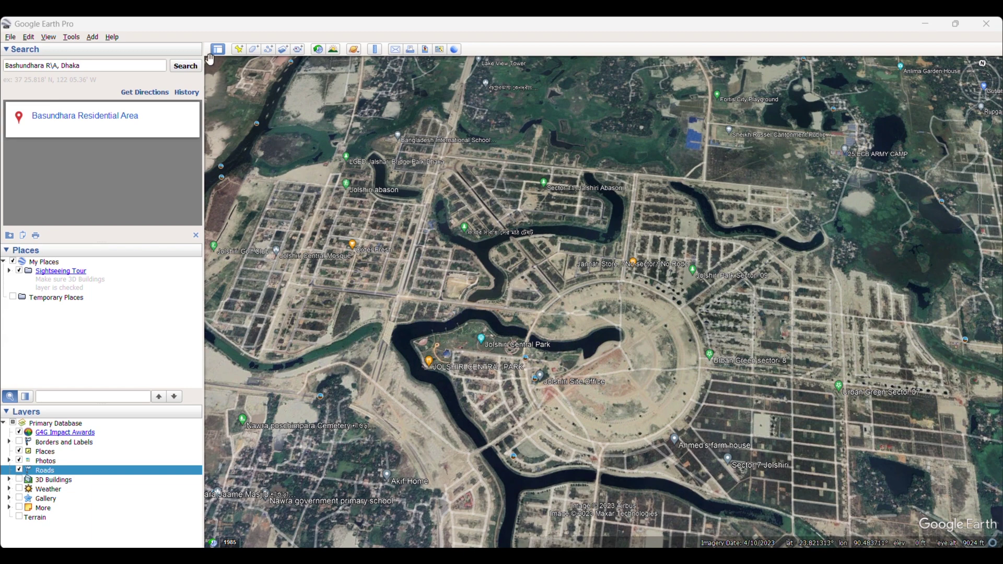
# Reset both the tilt and the compass of the map view.
pyautogui.click(48, 37)
pyautogui.moveTo(58, 232)
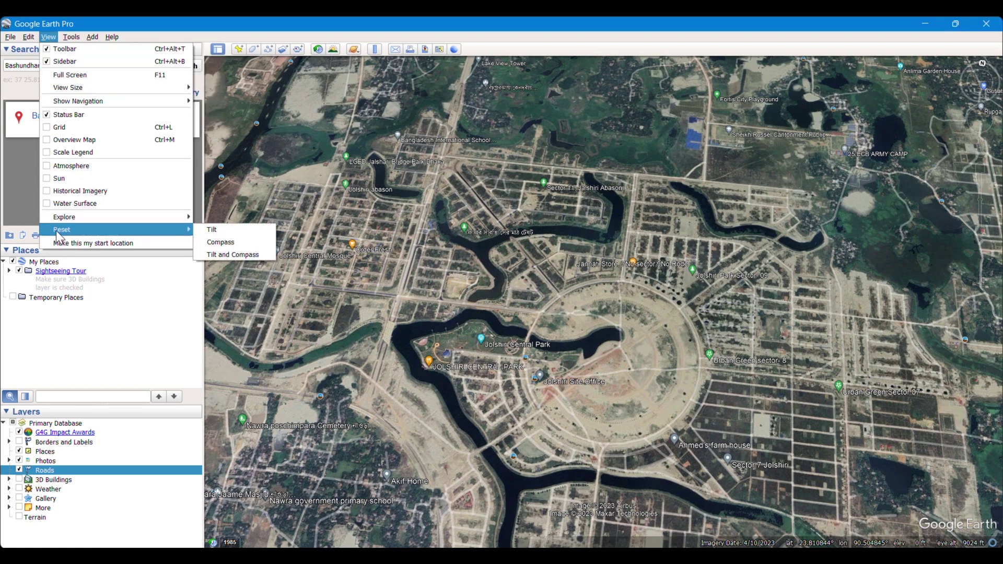
pyautogui.click(240, 254)
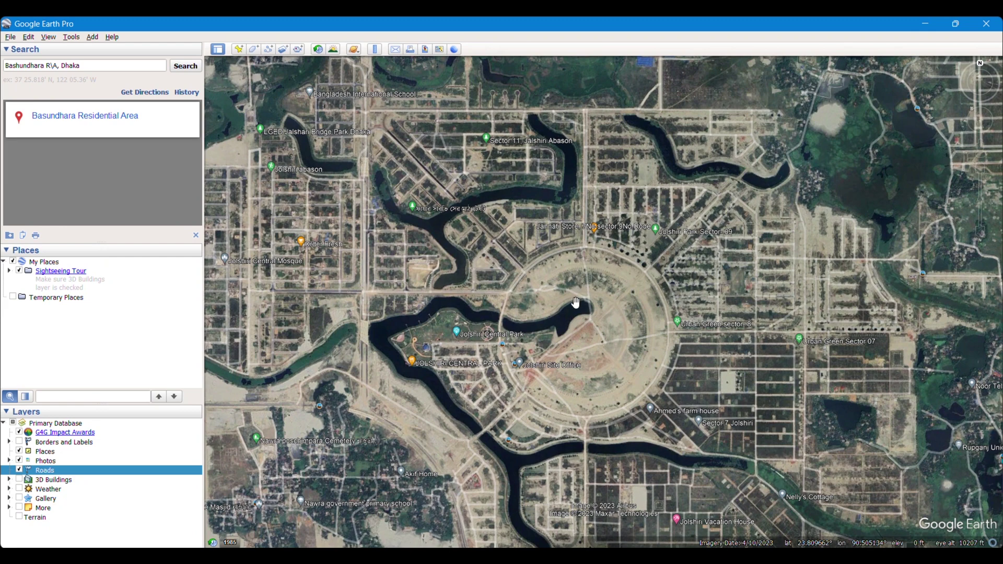
# Start a new placemark using the placemark_circle icon, coloured red and enlarged by two scale increments.
pyautogui.click(238, 49)
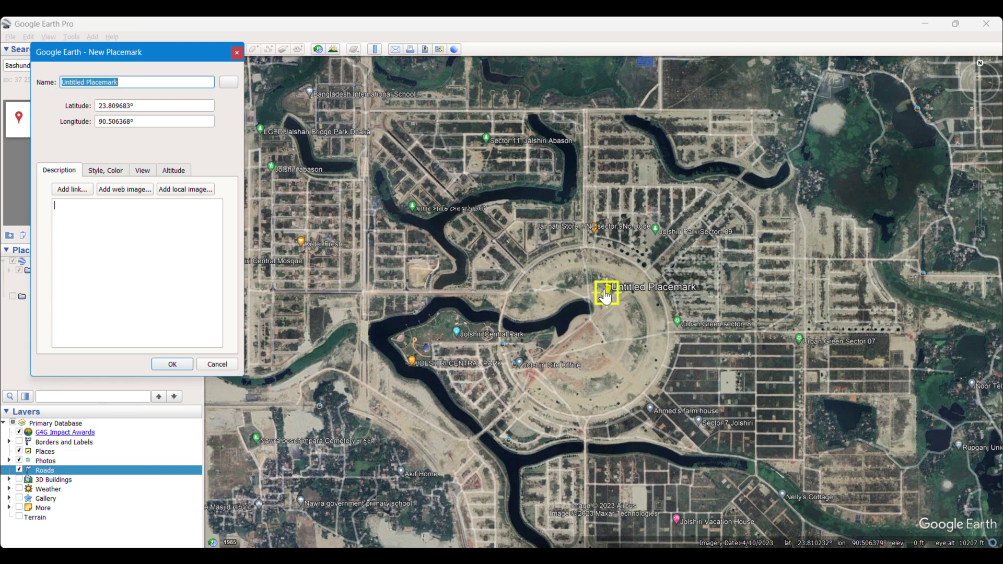
pyautogui.click(225, 81)
pyautogui.click(119, 209)
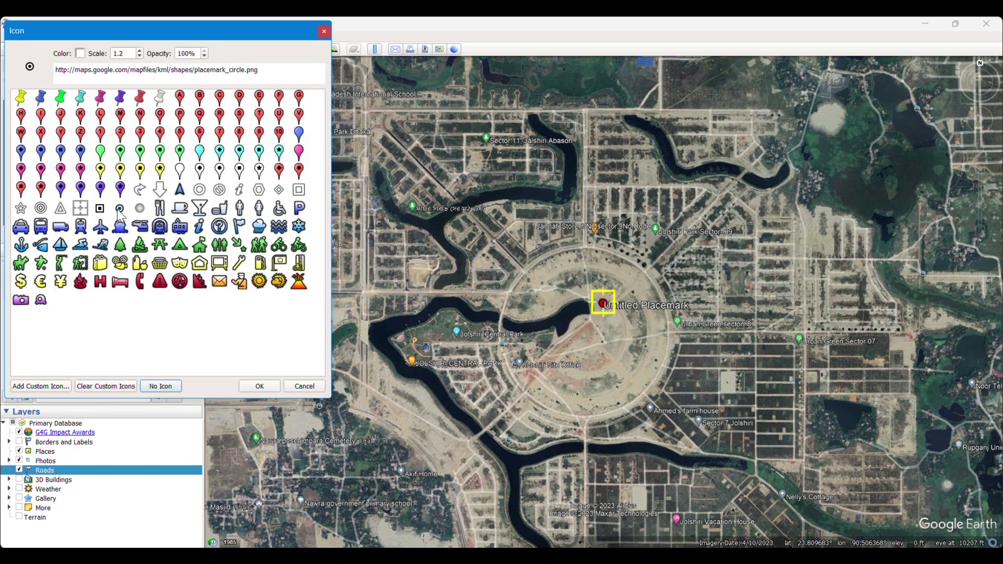
pyautogui.click(79, 53)
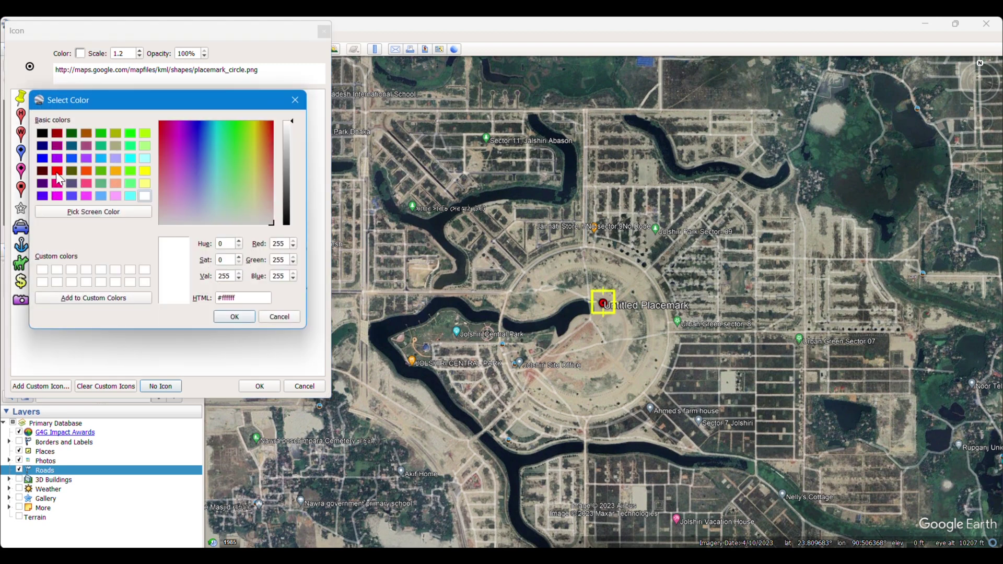
pyautogui.click(56, 171)
pyautogui.click(235, 316)
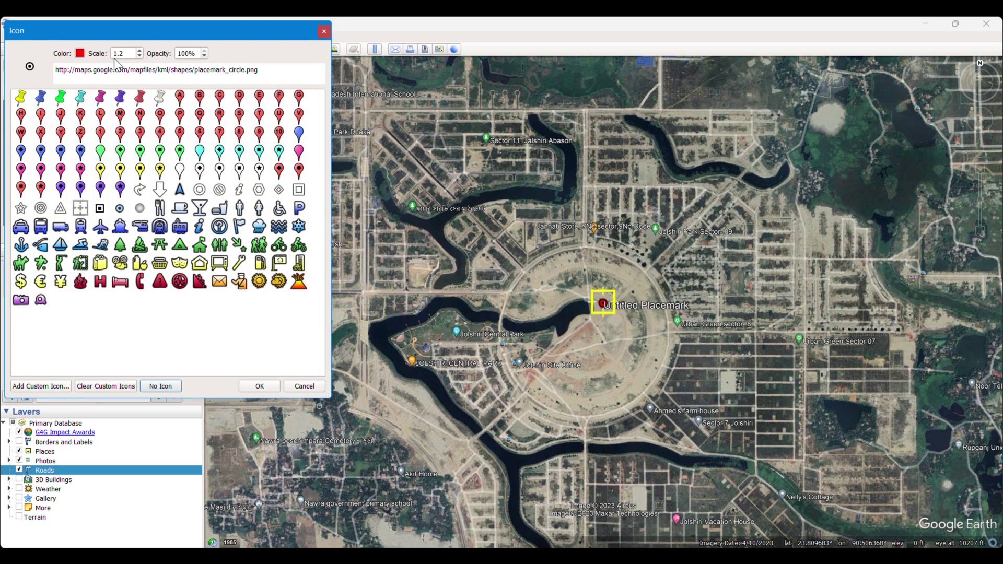
pyautogui.click(139, 50)
pyautogui.click(139, 51)
pyautogui.click(256, 386)
# Position the placemark on Jolshiri Central Park and save it with the name p1.
pyautogui.moveTo(604, 306); pyautogui.dragTo(460, 339)
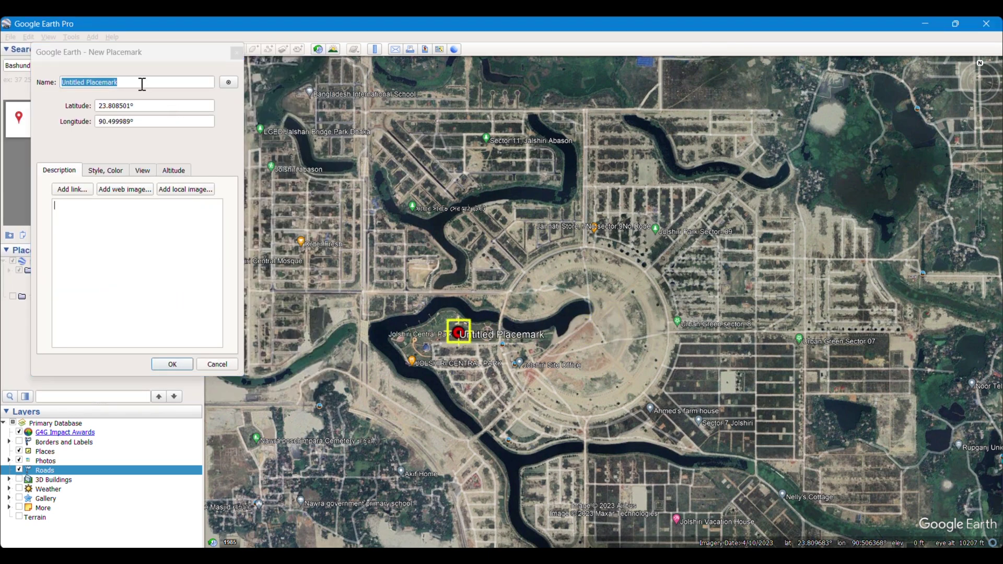
pyautogui.moveTo(142, 84); pyautogui.dragTo(61, 82)
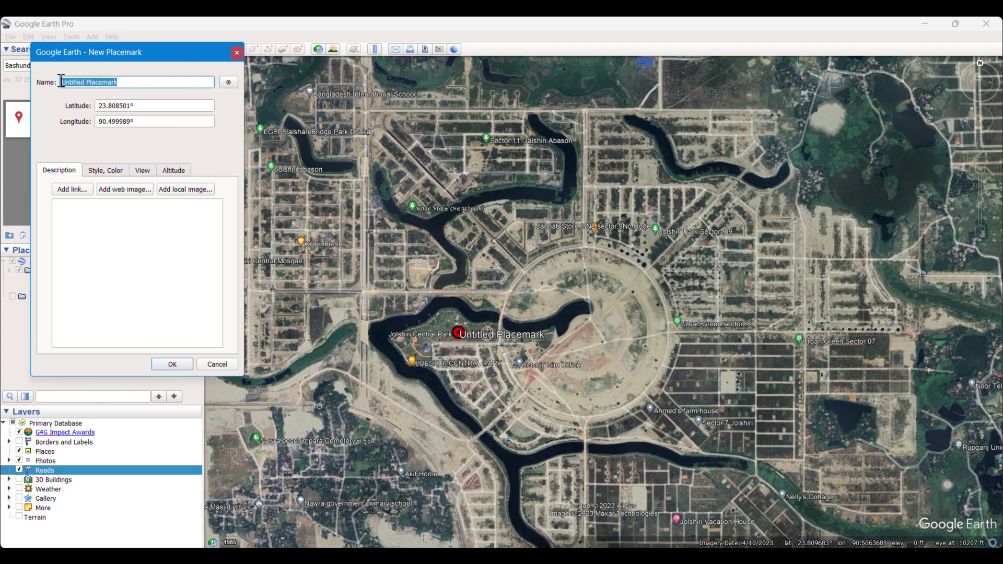
pyautogui.write('p1')
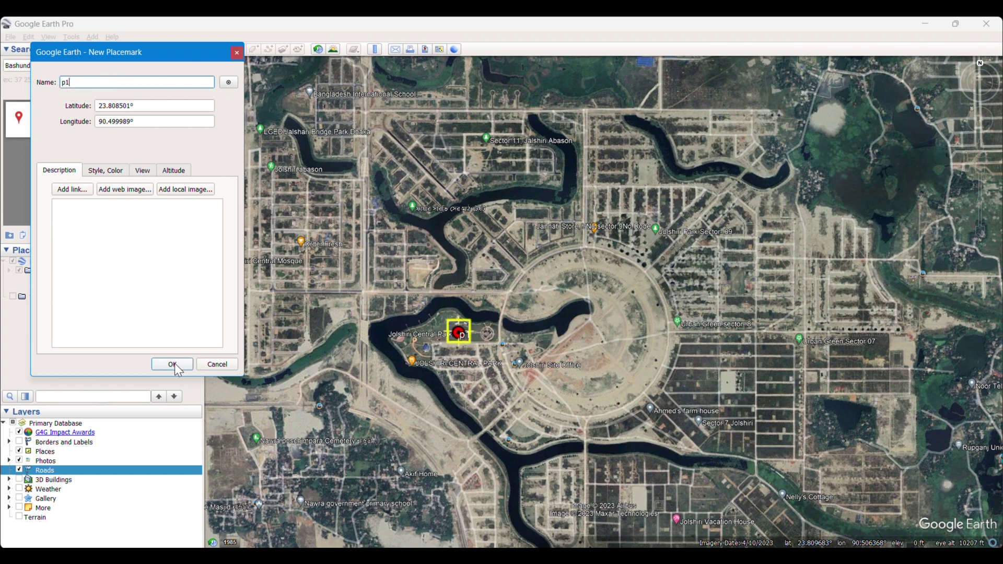
pyautogui.click(176, 366)
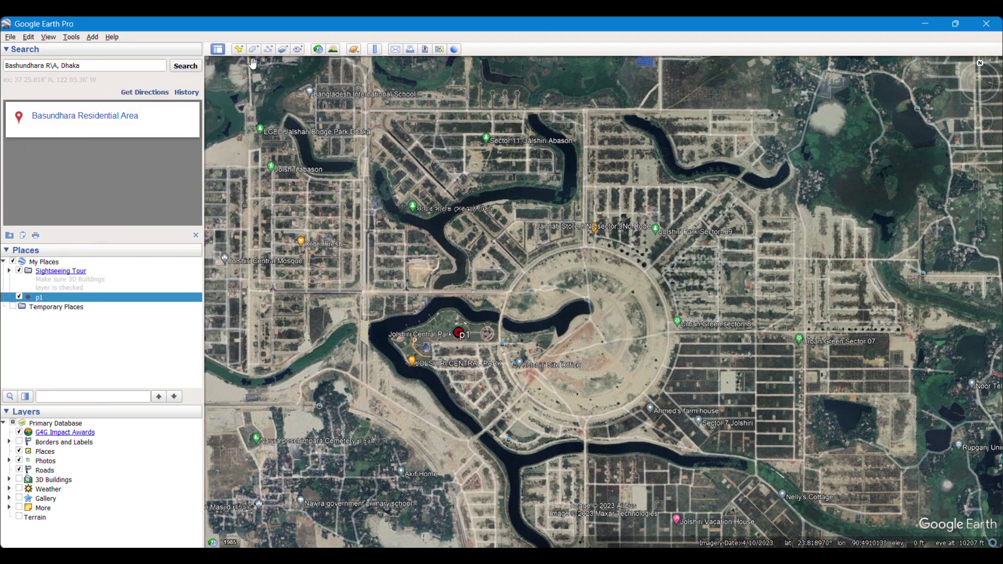
# Add a placemark named p2 at Urban Green Sector 8, on the eastern edge of the ring road.
pyautogui.click(238, 49)
pyautogui.moveTo(602, 297); pyautogui.dragTo(682, 329)
pyautogui.click(56, 90)
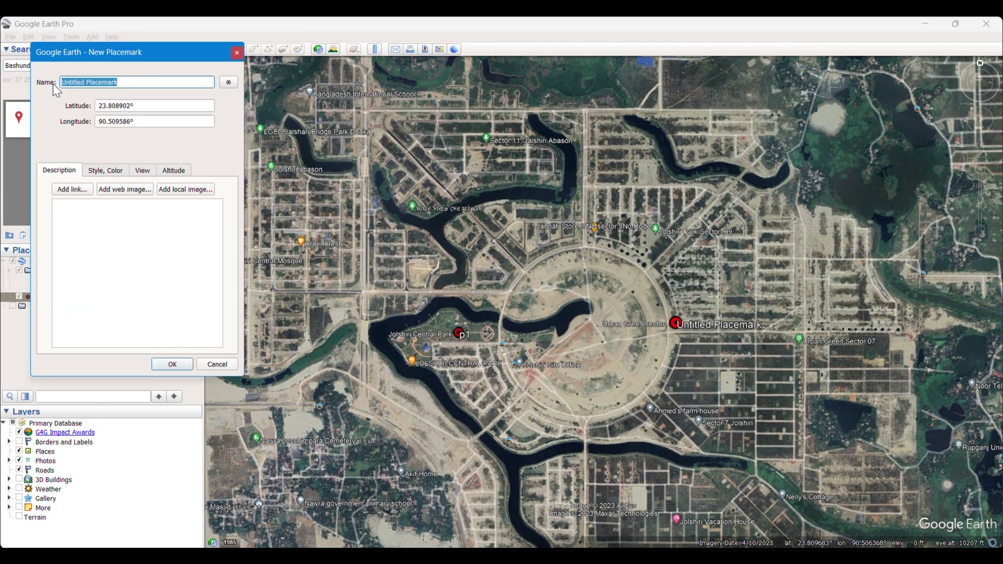
pyautogui.write('p2')
pyautogui.click(173, 365)
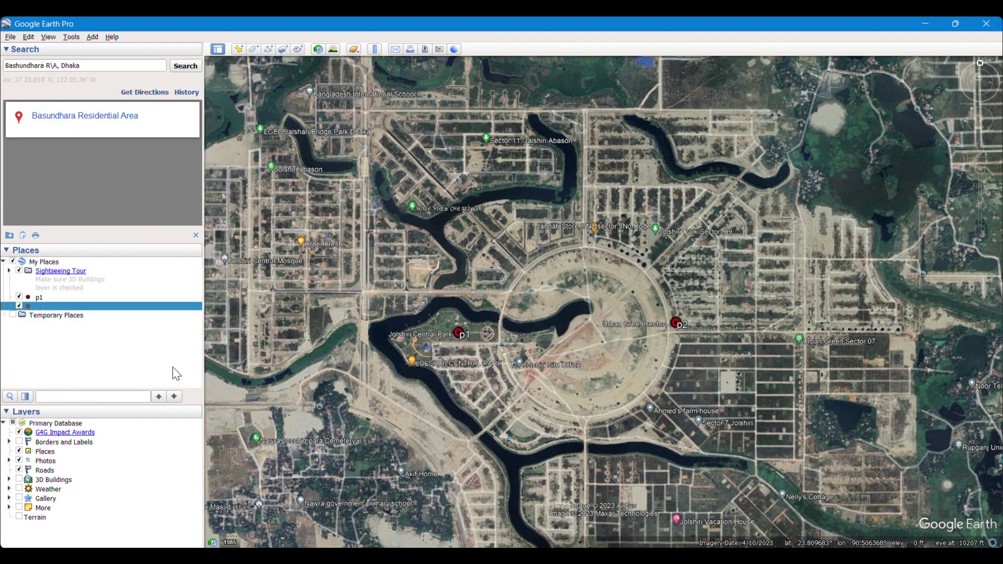
# Add a placemark named p3 at the farm house on the south-eastern edge of the ring road.
pyautogui.click(237, 49)
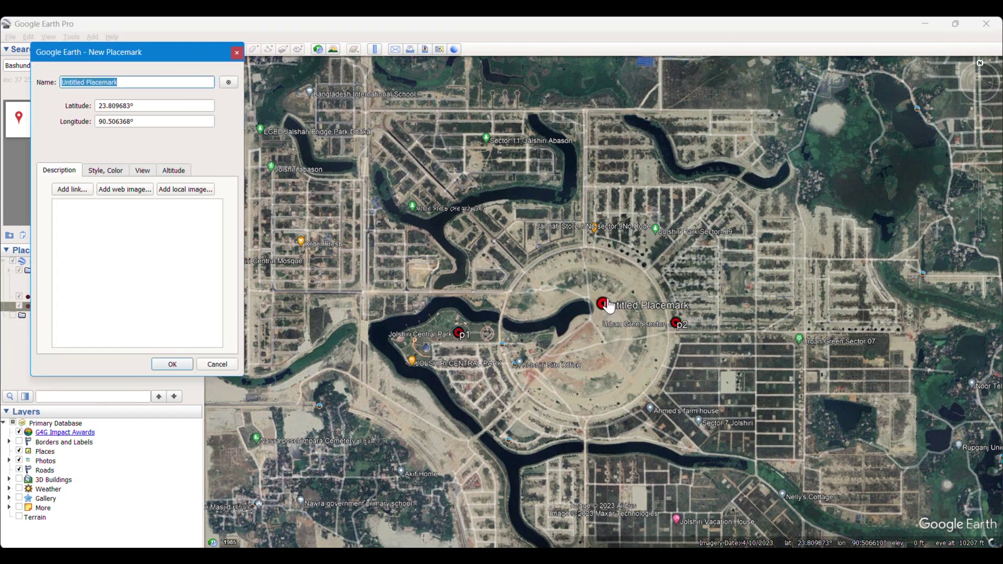
pyautogui.moveTo(609, 307); pyautogui.dragTo(657, 413)
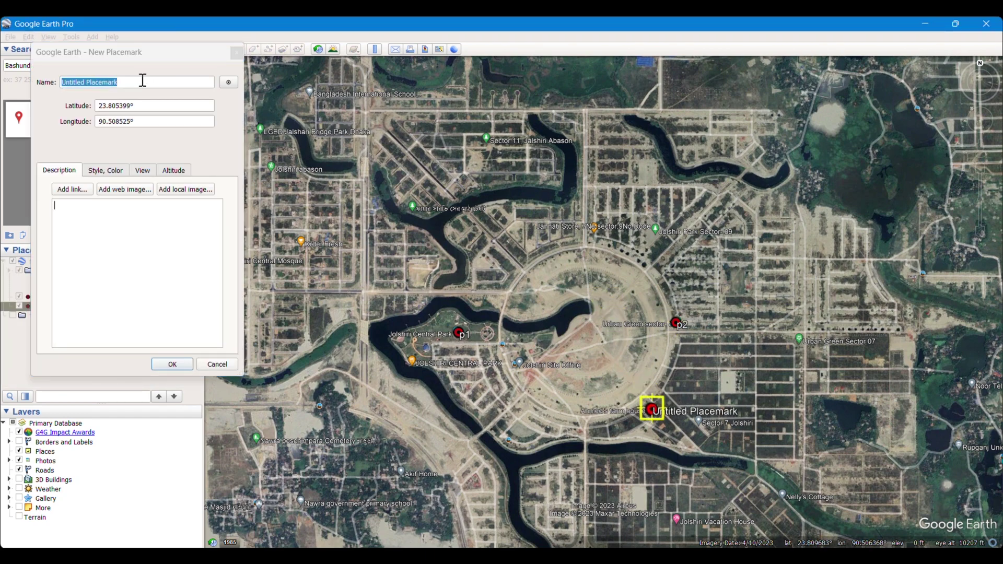
pyautogui.moveTo(142, 80); pyautogui.dragTo(43, 80)
pyautogui.write('p3')
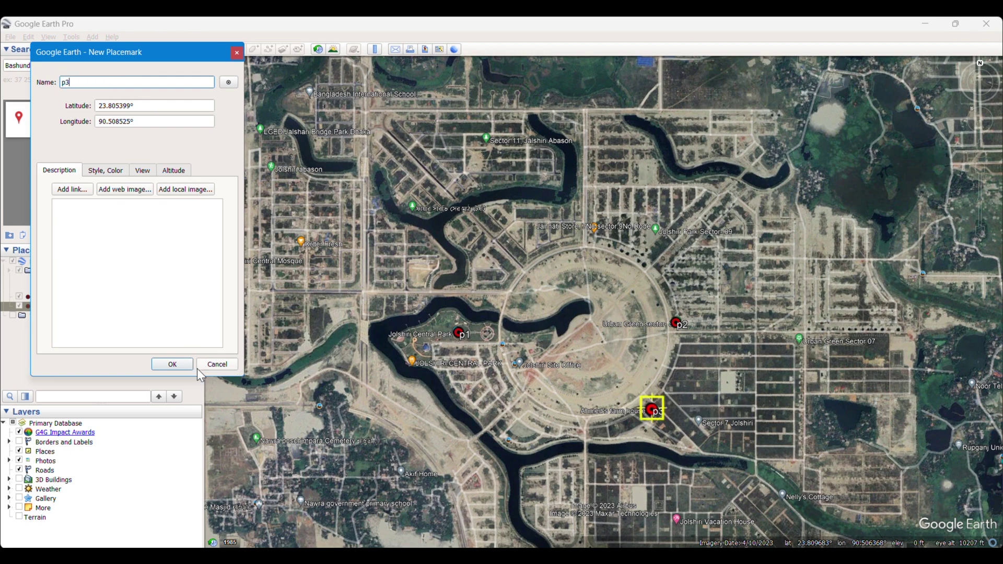
pyautogui.press('Tab')
pyautogui.click(173, 368)
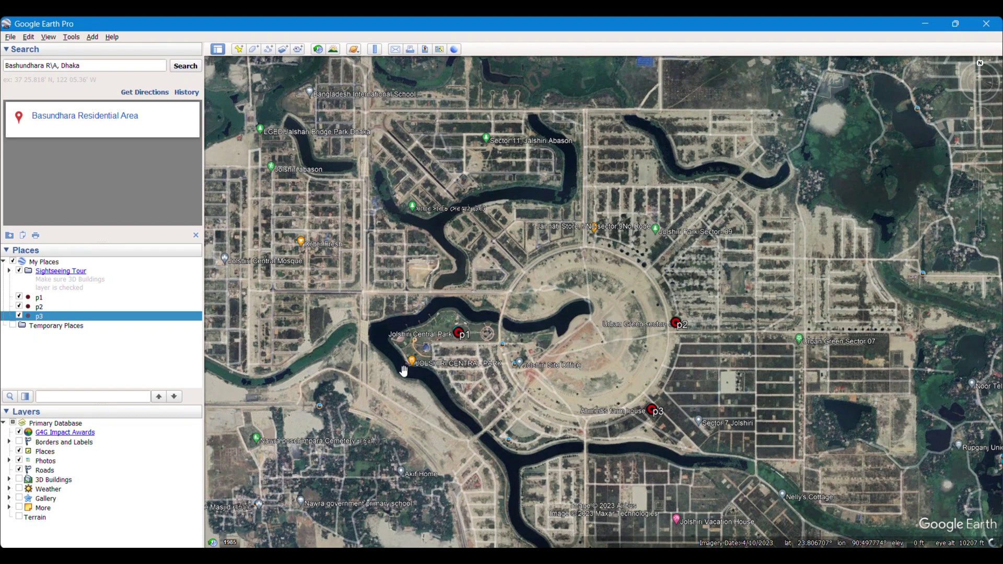
# Start a new polygon and place its first points around the eastern end of the lake, south-east of p3.
pyautogui.click(252, 50)
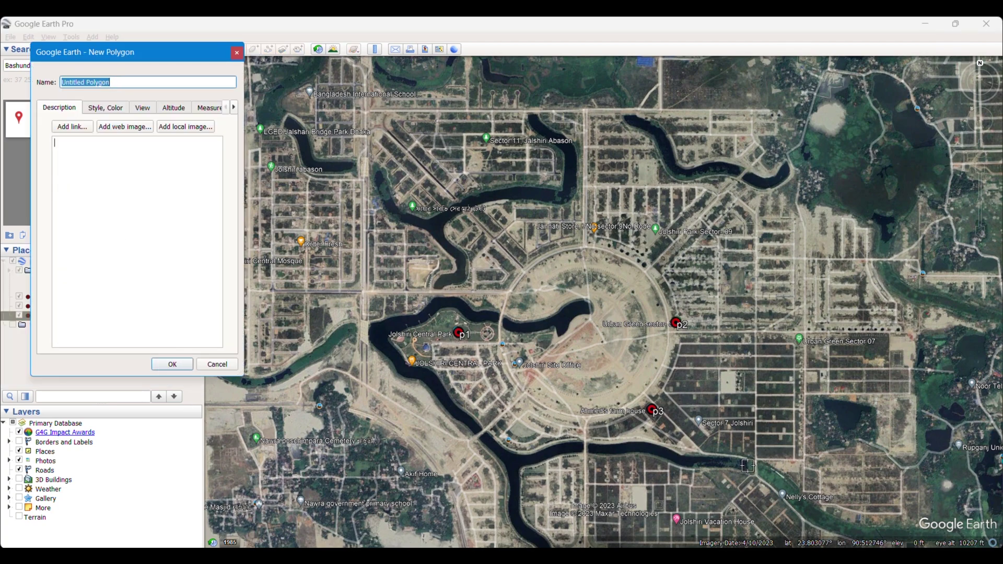
pyautogui.scroll(3, 747, 465)
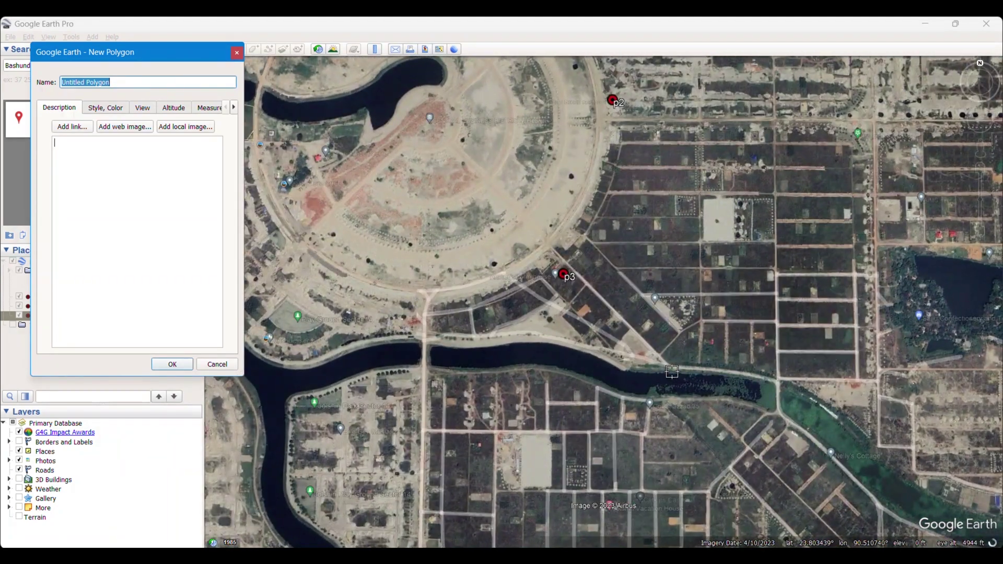
pyautogui.click(675, 372)
pyautogui.click(704, 375)
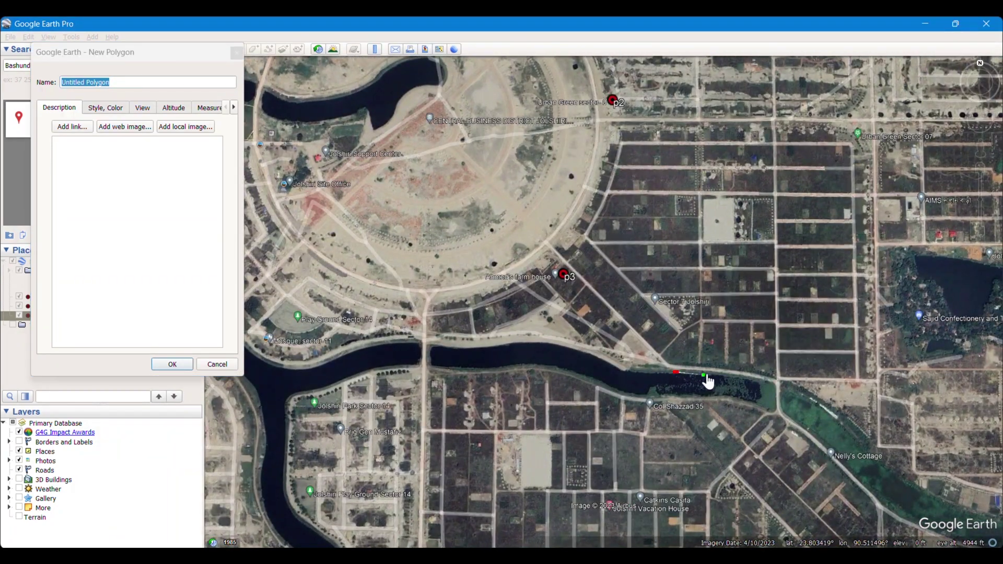
pyautogui.click(754, 382)
pyautogui.click(761, 392)
pyautogui.click(758, 400)
pyautogui.click(743, 396)
pyautogui.click(740, 394)
pyautogui.click(719, 395)
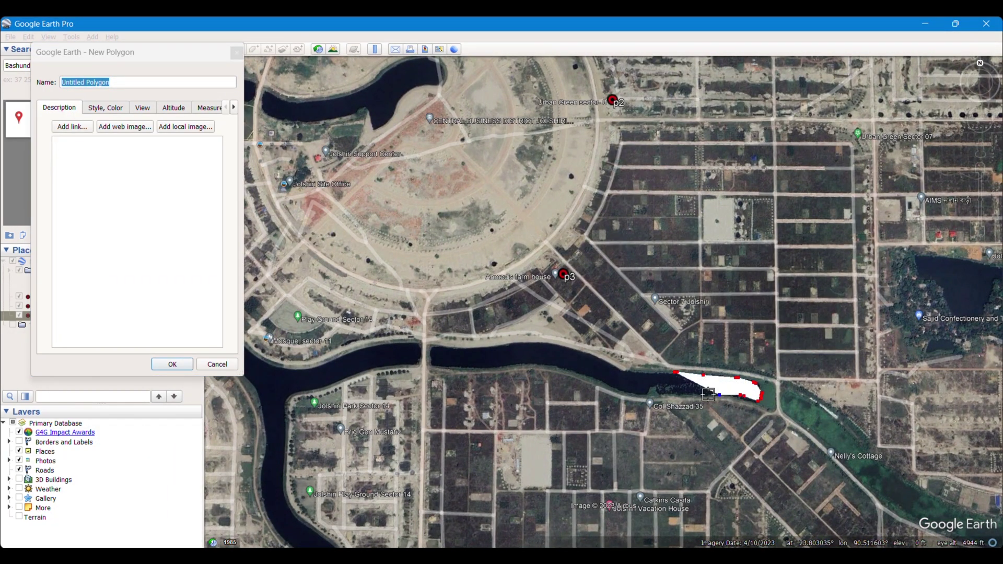
pyautogui.click(687, 395)
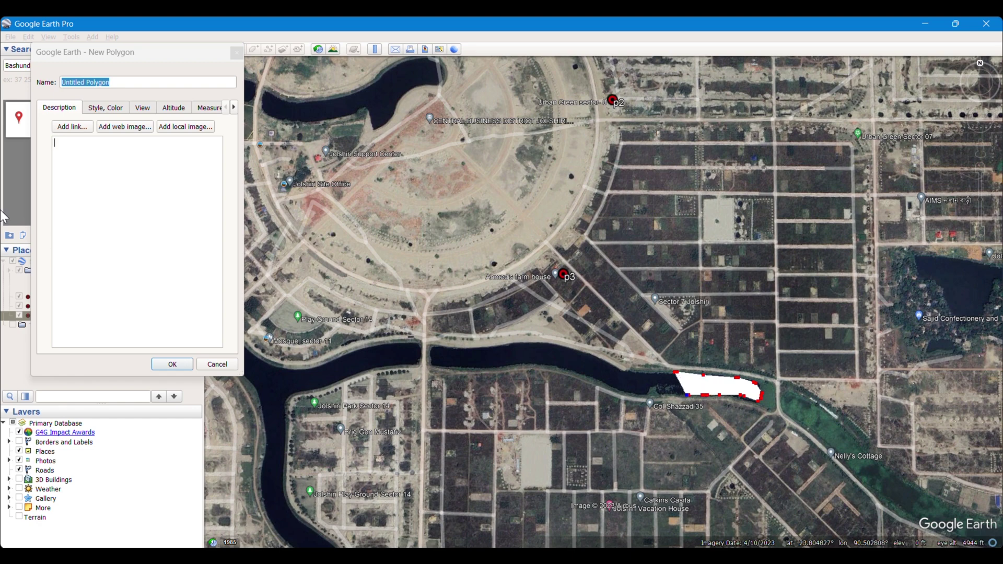
# Set the new polygon's area style to Outlined so it has no fill.
pyautogui.click(100, 108)
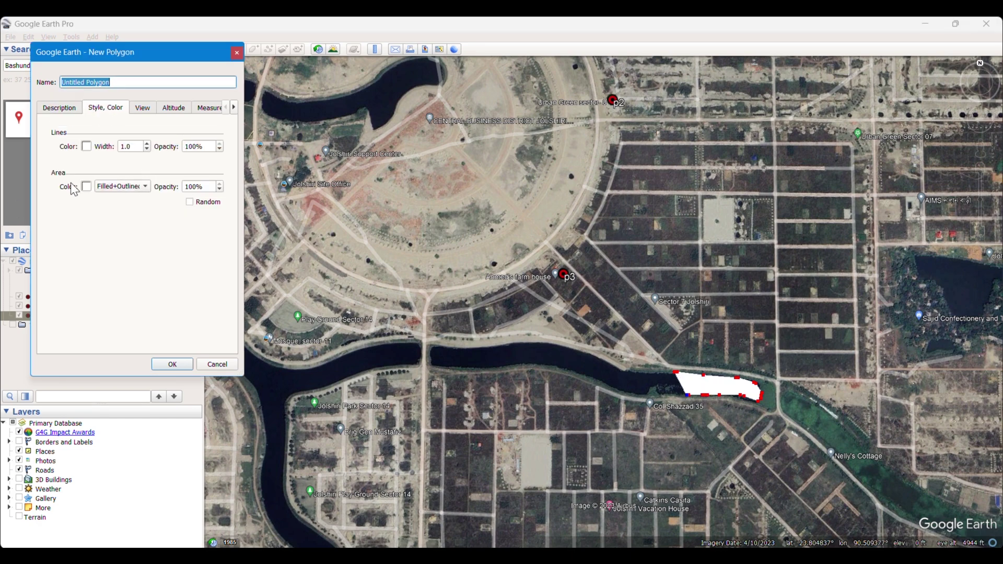
pyautogui.click(115, 188)
pyautogui.click(109, 173)
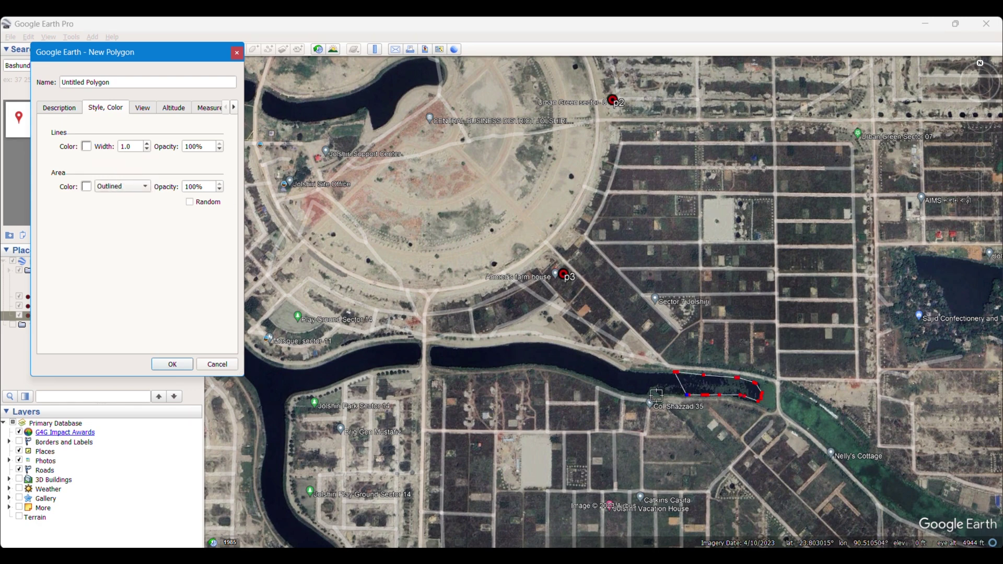
# Trace the polygon westward along the lake's southern bank, past the road crossing to the bend at Jolshiri Park Sector 14.
pyautogui.click(656, 396)
pyautogui.click(636, 394)
pyautogui.click(612, 388)
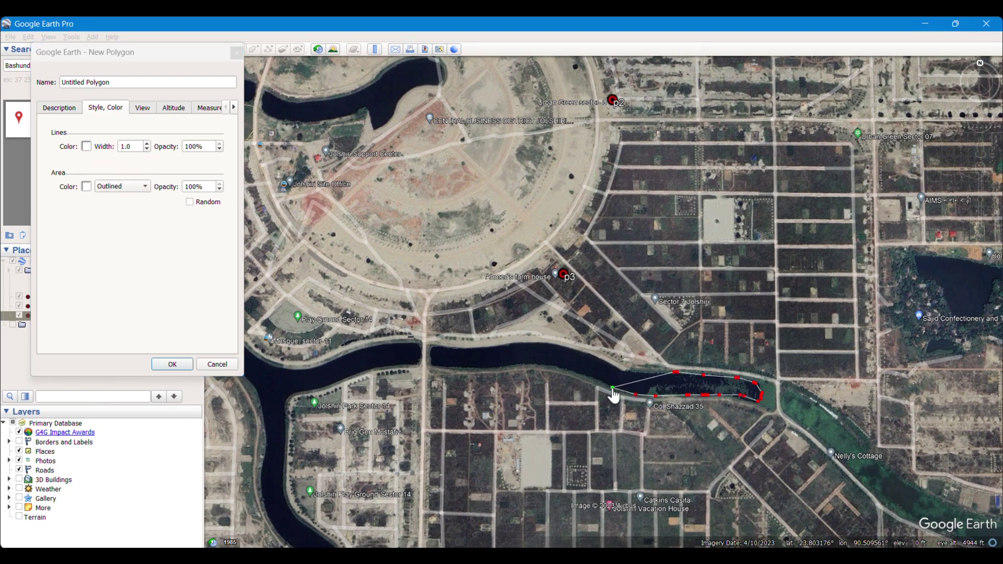
pyautogui.click(599, 382)
pyautogui.click(583, 376)
pyautogui.click(562, 369)
pyautogui.click(542, 365)
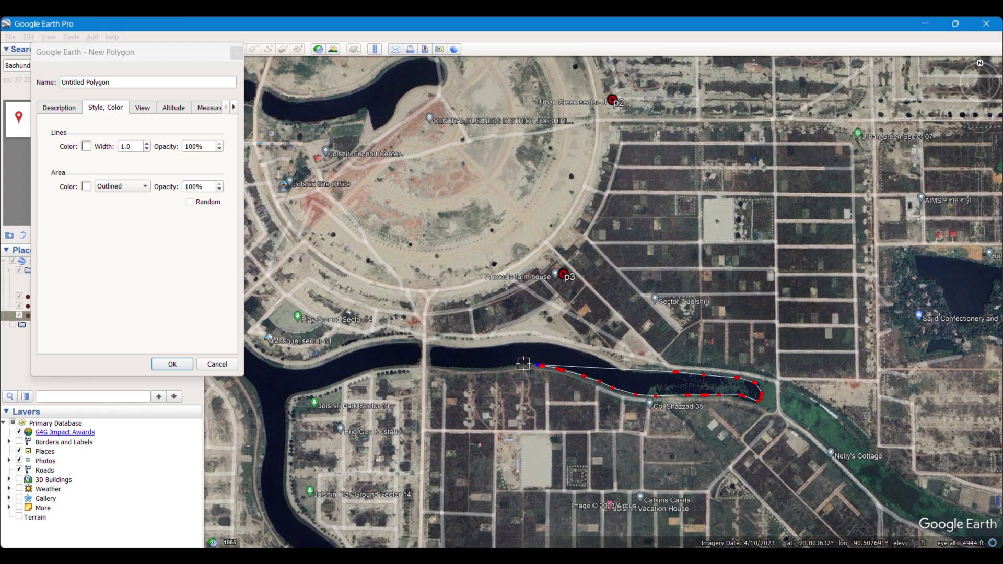
pyautogui.click(522, 364)
pyautogui.click(497, 365)
pyautogui.click(476, 369)
pyautogui.click(446, 367)
pyautogui.click(429, 365)
pyautogui.click(413, 365)
pyautogui.click(390, 365)
pyautogui.click(353, 376)
pyautogui.click(328, 386)
# Continue the polygon down the eastern bank of the southern branch and around its end by the canal bridge.
pyautogui.press('Left')
pyautogui.press('Down')
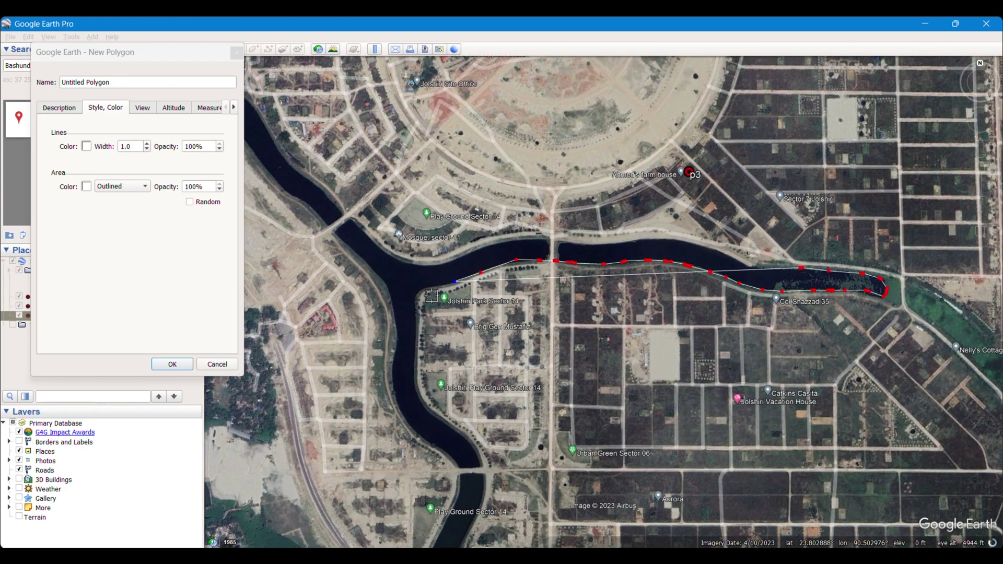
pyautogui.click(419, 400)
pyautogui.click(484, 490)
pyautogui.press('Down')
pyautogui.click(476, 334)
pyautogui.click(449, 400)
pyautogui.click(423, 407)
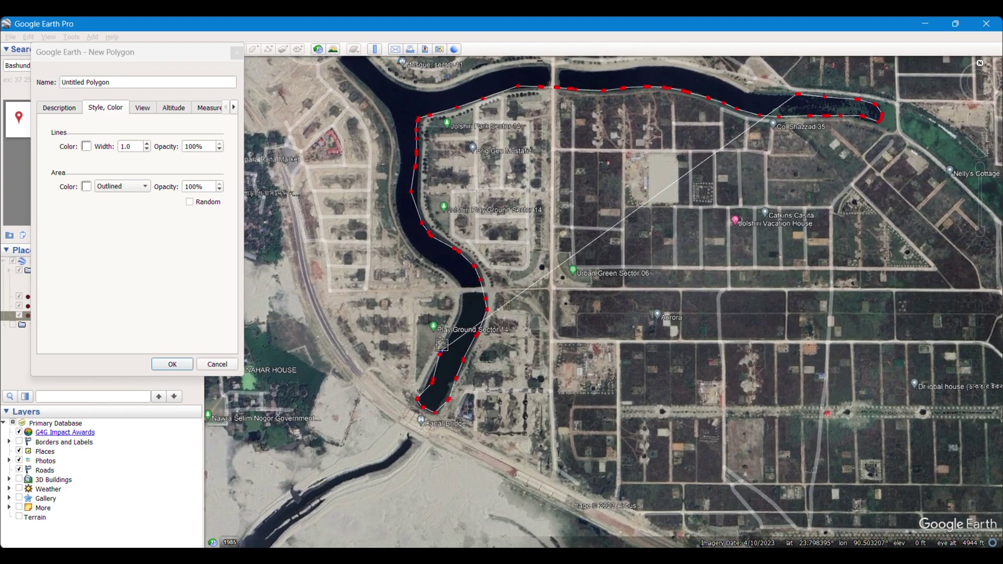
# Trace the polygon back north along the western bank of the southern branch to just beyond the diagonal road crossing.
pyautogui.click(460, 307)
pyautogui.click(413, 247)
pyautogui.click(398, 172)
pyautogui.click(393, 124)
pyautogui.click(382, 104)
pyautogui.scroll(4, 383, 107)
pyautogui.click(387, 234)
pyautogui.click(329, 179)
pyautogui.click(308, 151)
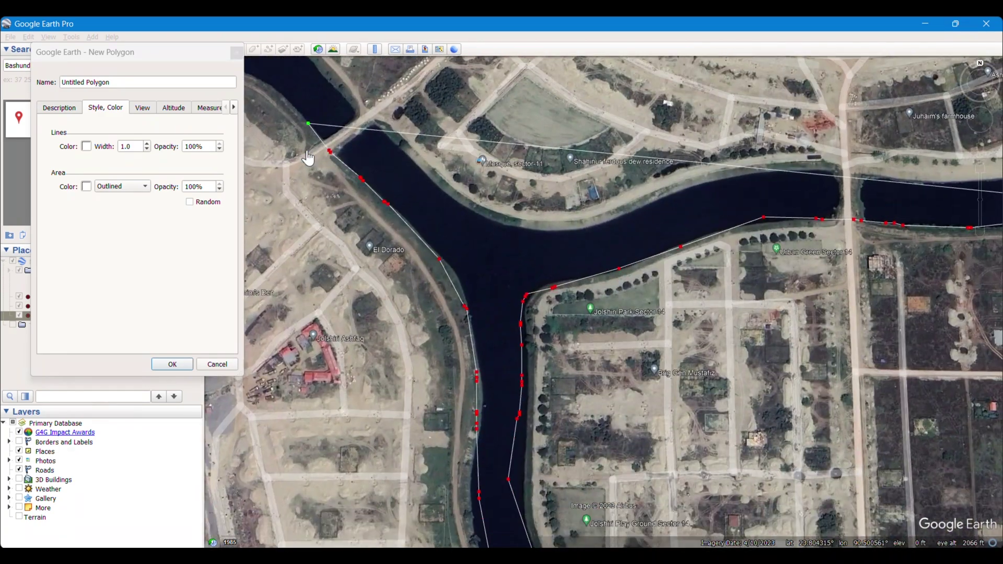
# Extend the polygon along the outer bank around Jolshiri Central Park and along the northern bank toward the ring's centre.
pyautogui.scroll(-3, 356, 324)
pyautogui.click(376, 325)
pyautogui.click(319, 251)
pyautogui.press('Left')
pyautogui.press('Up')
pyautogui.click(468, 343)
pyautogui.click(403, 276)
pyautogui.click(366, 225)
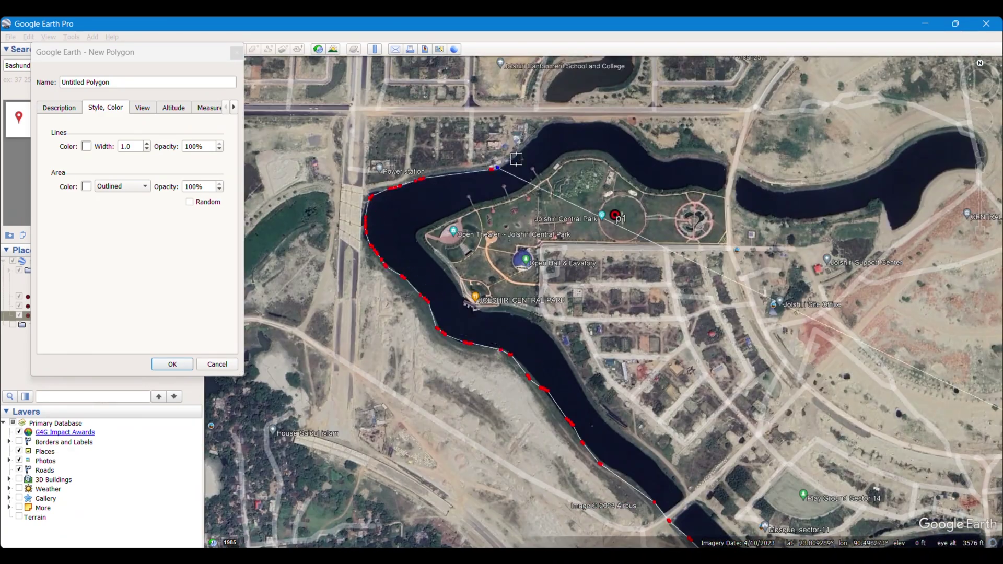
pyautogui.click(573, 116)
pyautogui.click(822, 186)
# Trace the remaining inner bank and the lake's northern bank eastward below p3, back to the polygon's starting point.
pyautogui.moveTo(832, 192)
pyautogui.mouseDown()
pyautogui.moveTo(909, 215)
pyautogui.moveTo(720, 193)
pyautogui.moveTo(439, 230)
pyautogui.moveTo(526, 324)
pyautogui.mouseUp()
pyautogui.click(597, 409)
pyautogui.press('Down')
pyautogui.press('Right')
pyautogui.click(634, 382)
pyautogui.click(723, 385)
pyautogui.click(819, 360)
pyautogui.press('Right')
pyautogui.click(614, 359)
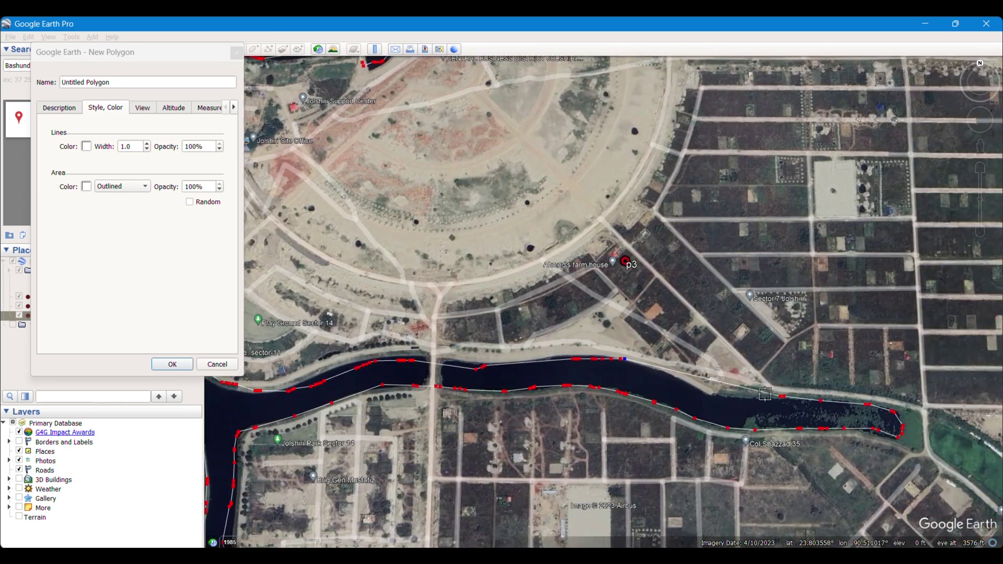
pyautogui.click(726, 399)
# Name the polygon Lake and save it.
pyautogui.click(88, 46)
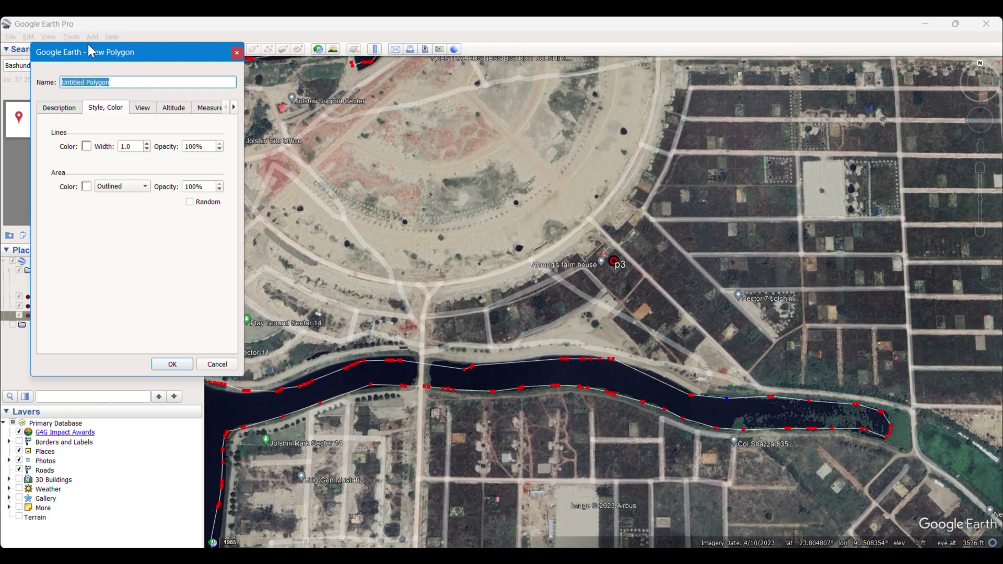
pyautogui.write('Lake')
pyautogui.click(169, 364)
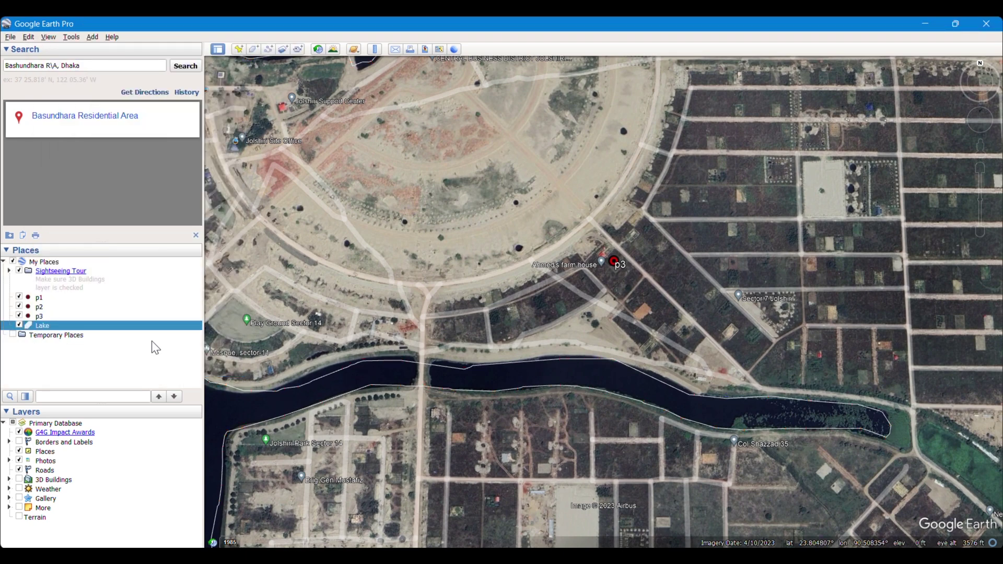
# Start a new path and trace the ring road clockwise from just north of the lake's western crossing to just past its northernmost point.
pyautogui.moveTo(407, 227); pyautogui.dragTo(576, 479)
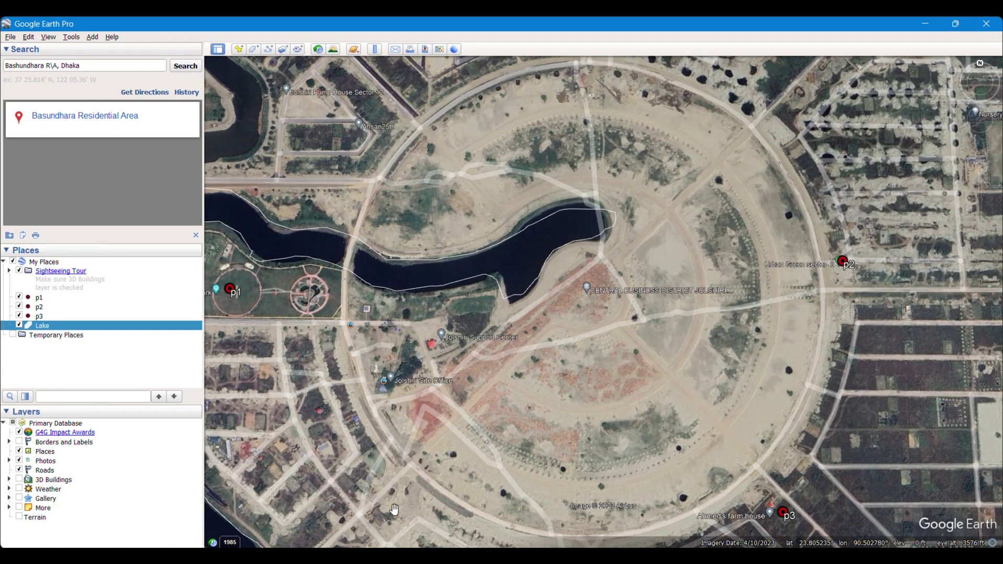
pyautogui.click(268, 49)
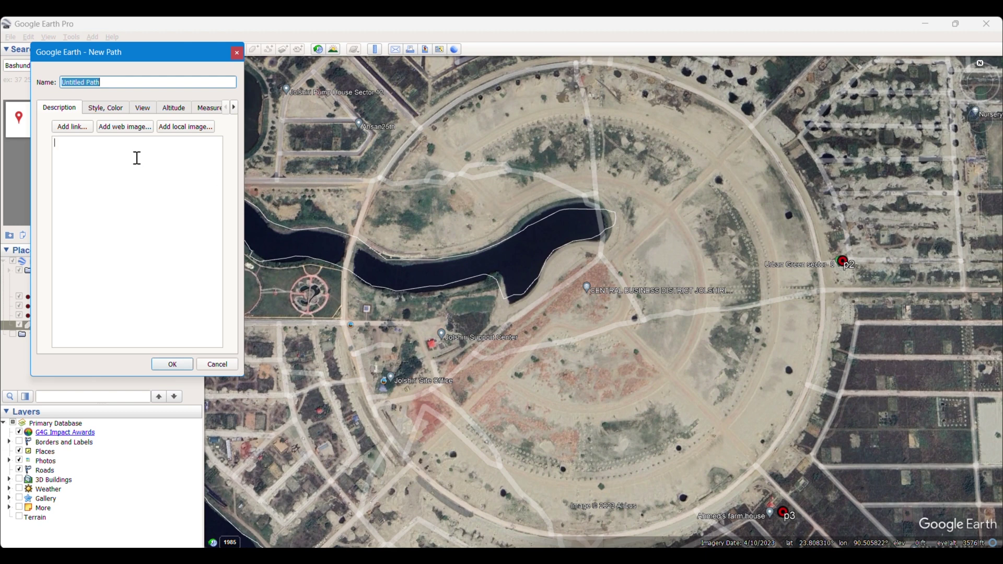
pyautogui.click(370, 202)
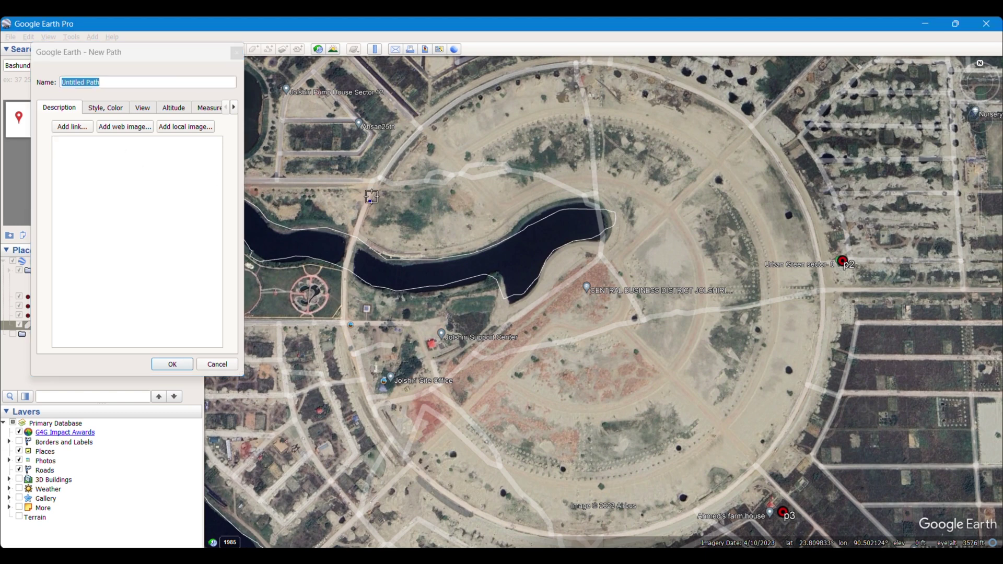
pyautogui.click(391, 163)
pyautogui.click(428, 124)
pyautogui.click(472, 92)
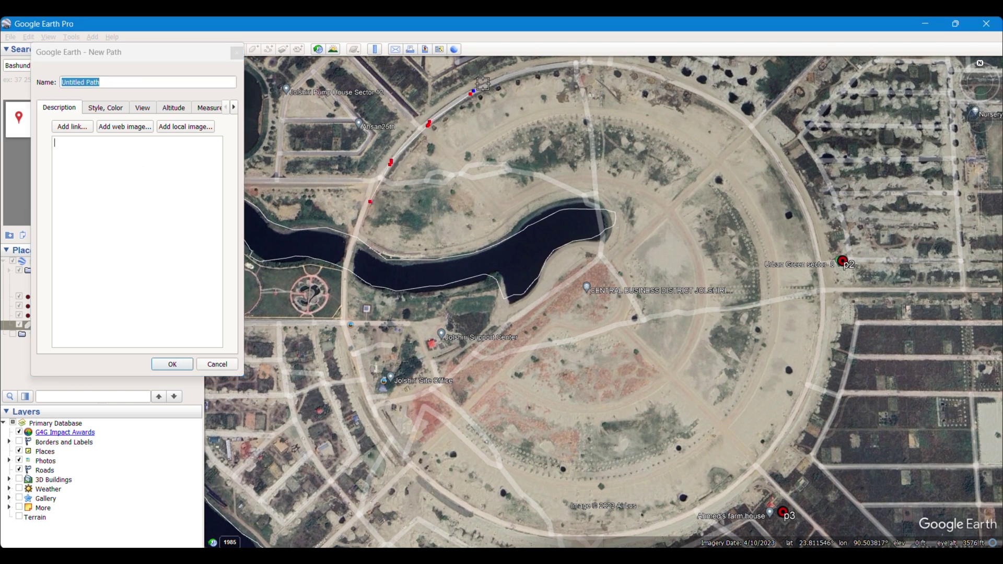
pyautogui.click(537, 69)
pyautogui.click(601, 65)
pyautogui.click(624, 64)
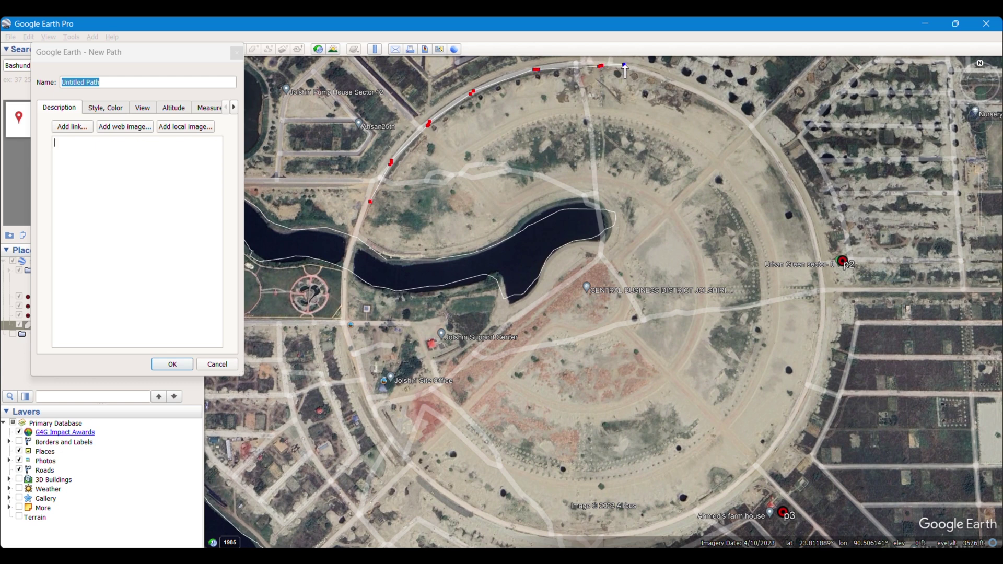
# Extend the path down the ring road's eastern side, past p2, to the junction just northwest of p3.
pyautogui.moveTo(685, 90)
pyautogui.mouseDown()
pyautogui.moveTo(744, 118)
pyautogui.moveTo(772, 161)
pyautogui.mouseUp()
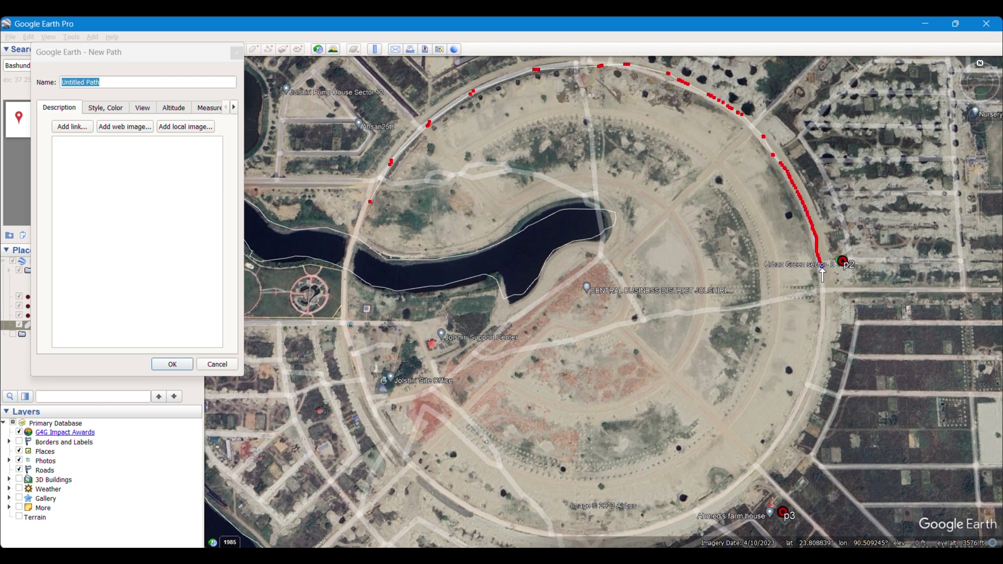
pyautogui.click(822, 330)
pyautogui.click(811, 391)
pyautogui.moveTo(799, 416)
pyautogui.mouseDown()
pyautogui.moveTo(777, 453)
pyautogui.moveTo(746, 476)
pyautogui.mouseUp()
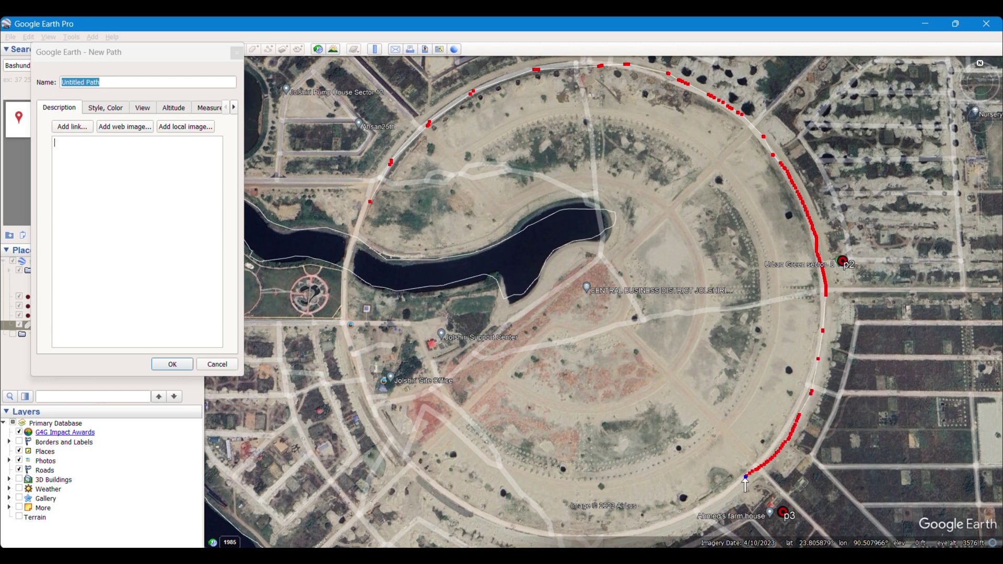
# Continue the path along the ring road's southern arc and around to its southwestern side, below Jolshiri Site Office.
pyautogui.press('Down')
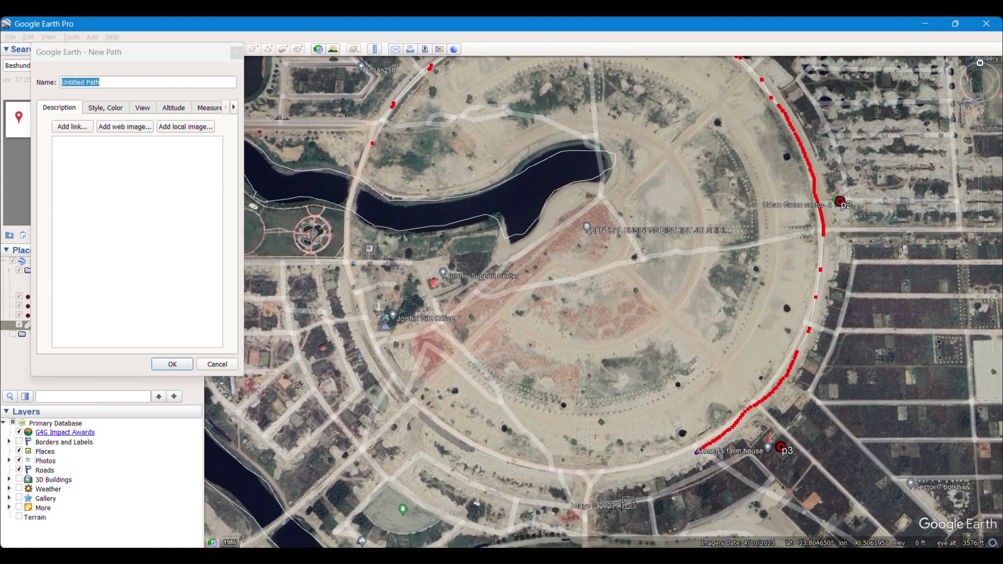
pyautogui.moveTo(691, 402)
pyautogui.mouseDown()
pyautogui.moveTo(586, 421)
pyautogui.moveTo(508, 413)
pyautogui.moveTo(440, 375)
pyautogui.mouseUp()
pyautogui.click(408, 351)
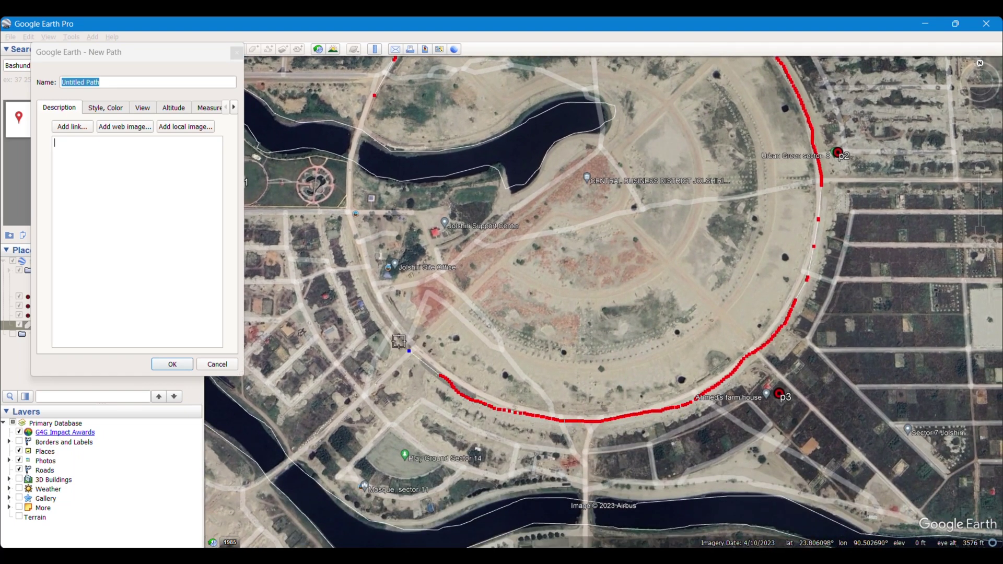
pyautogui.click(376, 309)
# Set the path's line colour to red (#ff0000) and its width to 1.2.
pyautogui.click(118, 109)
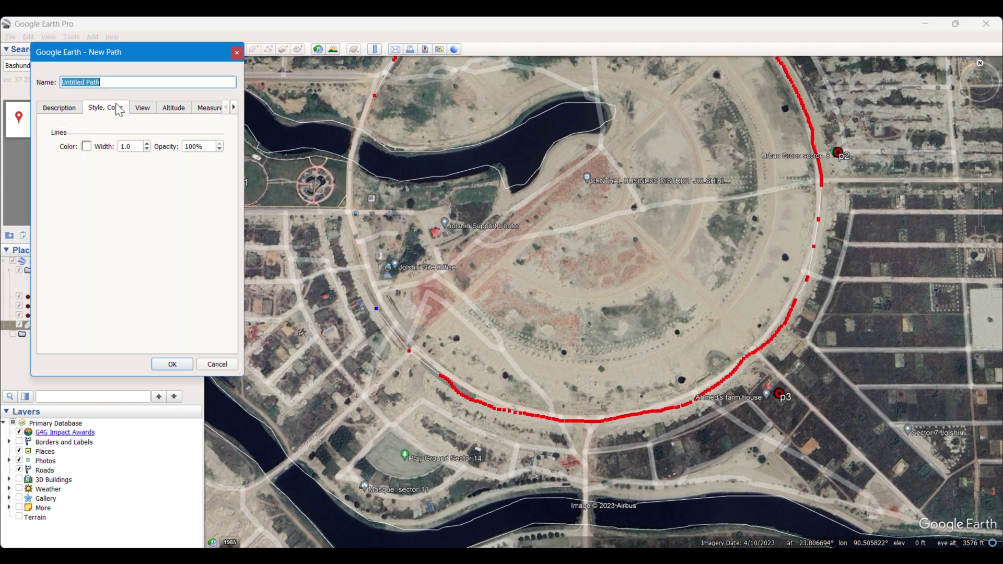
pyautogui.click(87, 147)
pyautogui.click(33, 164)
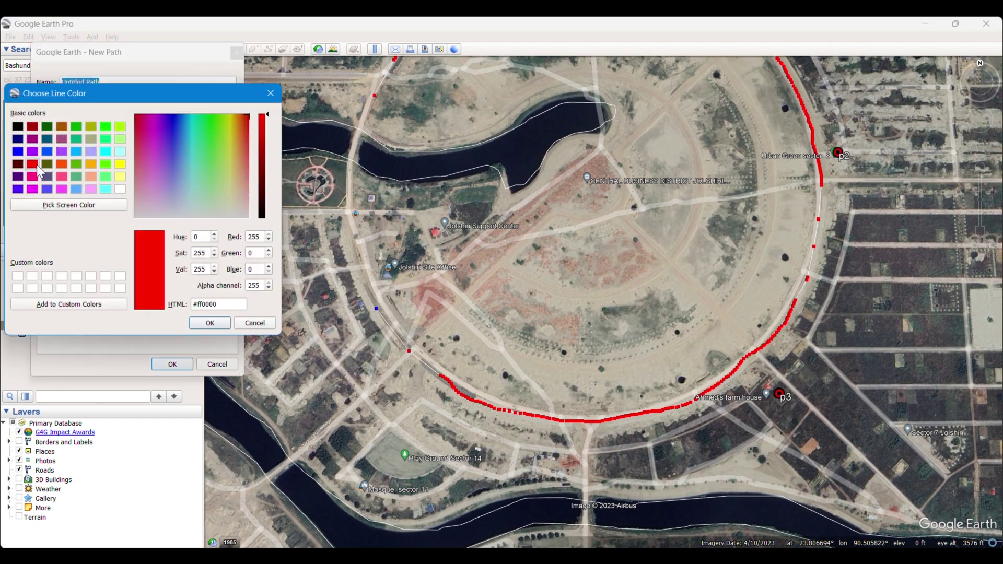
pyautogui.click(206, 323)
pyautogui.click(147, 144)
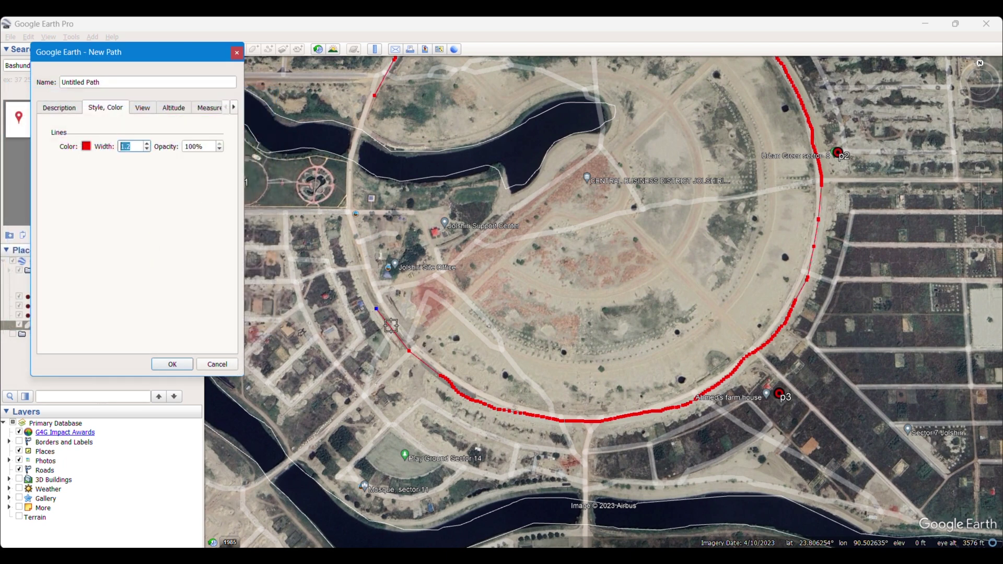
# Trace the ring road's western side north across the lake, bringing the path back to its starting point.
pyautogui.click(368, 285)
pyautogui.click(356, 255)
pyautogui.moveTo(355, 243); pyautogui.dragTo(354, 224)
pyautogui.click(346, 193)
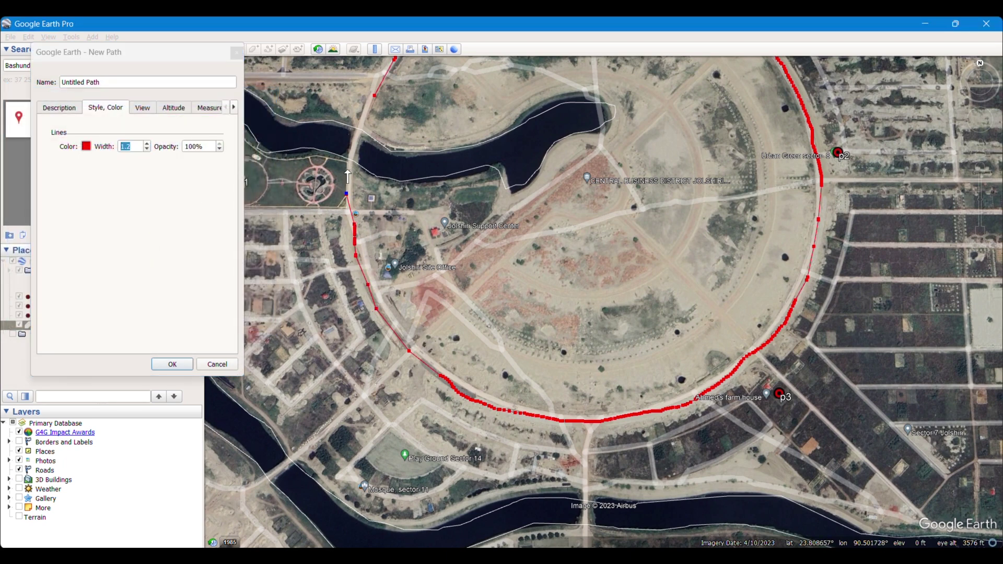
pyautogui.click(366, 110)
pyautogui.click(369, 99)
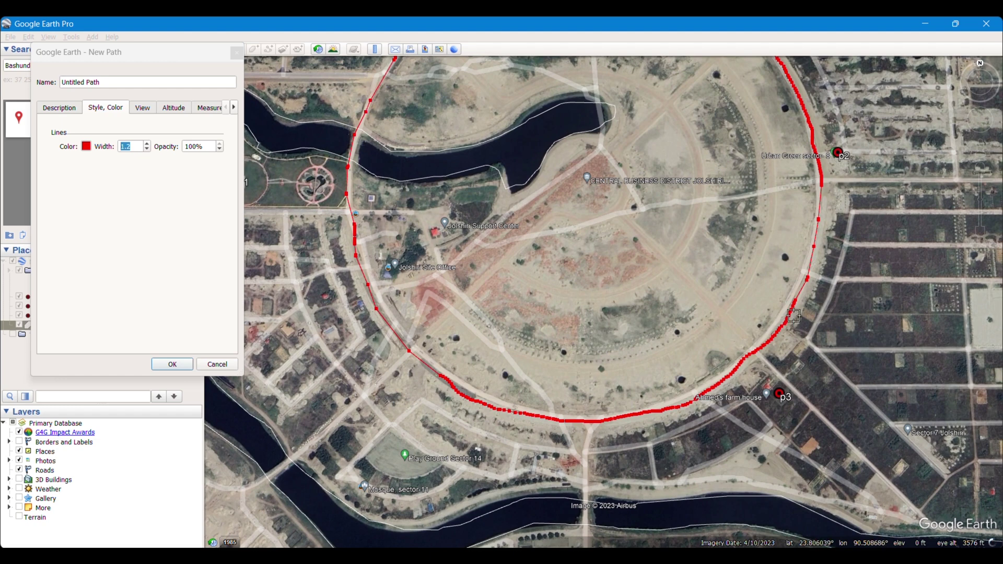
pyautogui.press('Up')
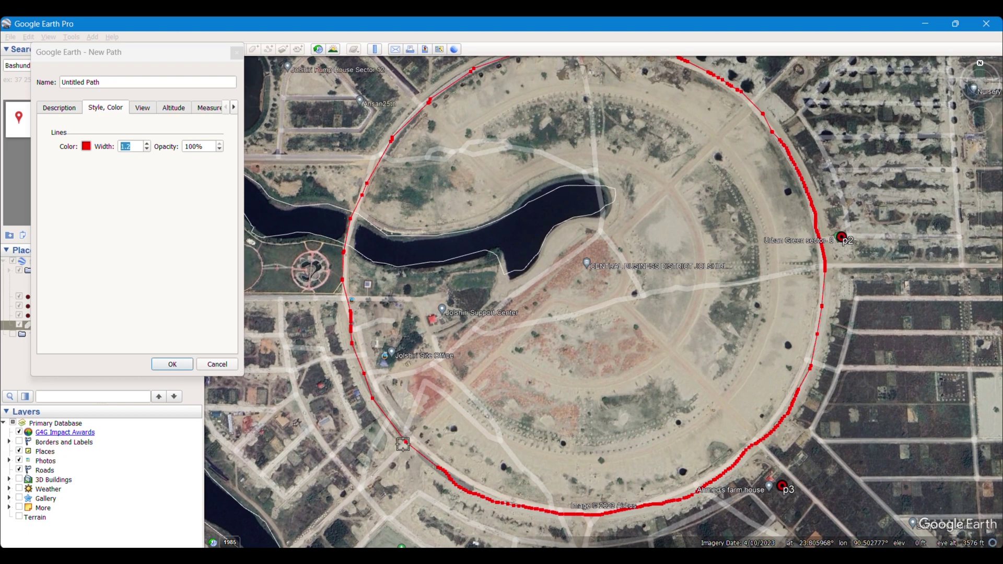
# Name the ring path road1 and save it.
pyautogui.moveTo(103, 81); pyautogui.dragTo(63, 79)
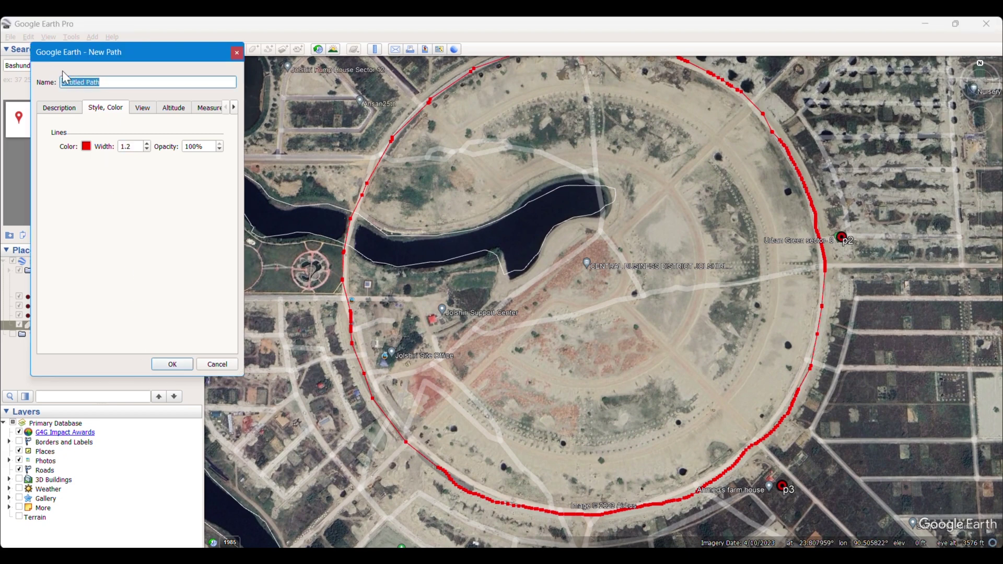
pyautogui.write('road1')
pyautogui.click(174, 364)
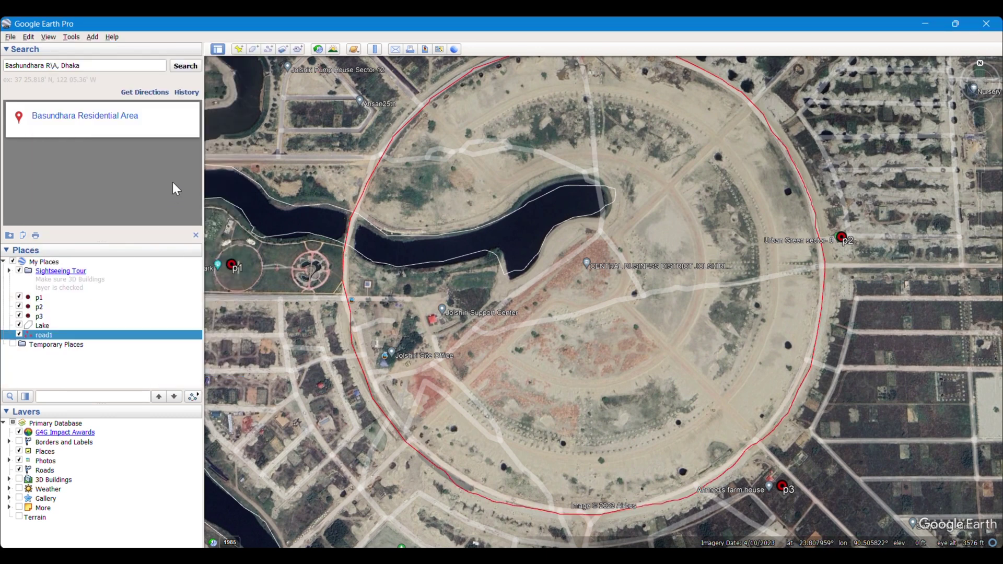
# Trace a new path along the diagonal road from the ring's southwestern edge, curving around the Central Business District label, to its northeastern edge.
pyautogui.click(253, 51)
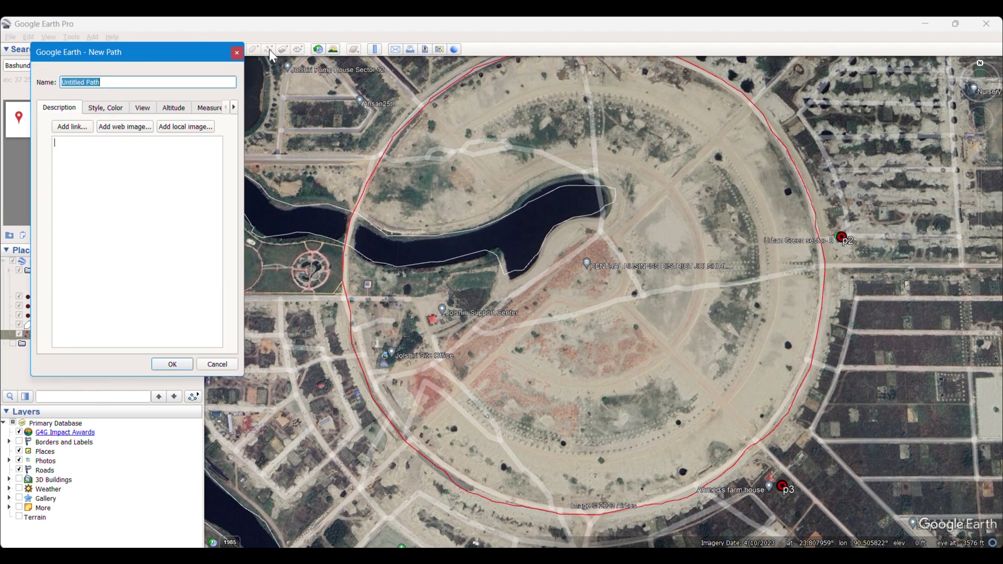
pyautogui.click(408, 442)
pyautogui.click(455, 400)
pyautogui.click(550, 303)
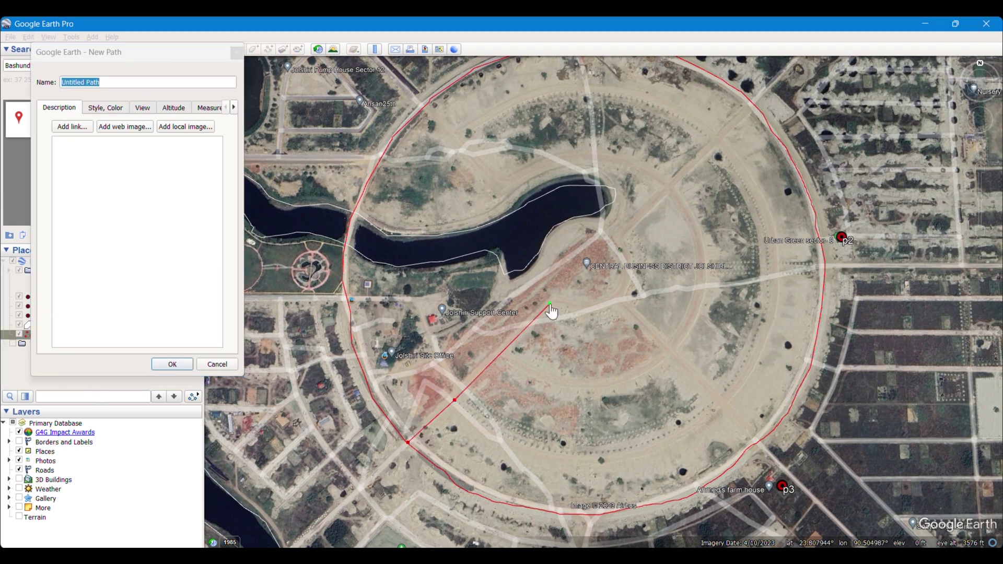
pyautogui.click(564, 302)
pyautogui.click(580, 302)
pyautogui.moveTo(596, 304)
pyautogui.mouseDown()
pyautogui.moveTo(624, 277)
pyautogui.moveTo(615, 298)
pyautogui.moveTo(620, 243)
pyautogui.moveTo(636, 220)
pyautogui.mouseUp()
pyautogui.click(617, 296)
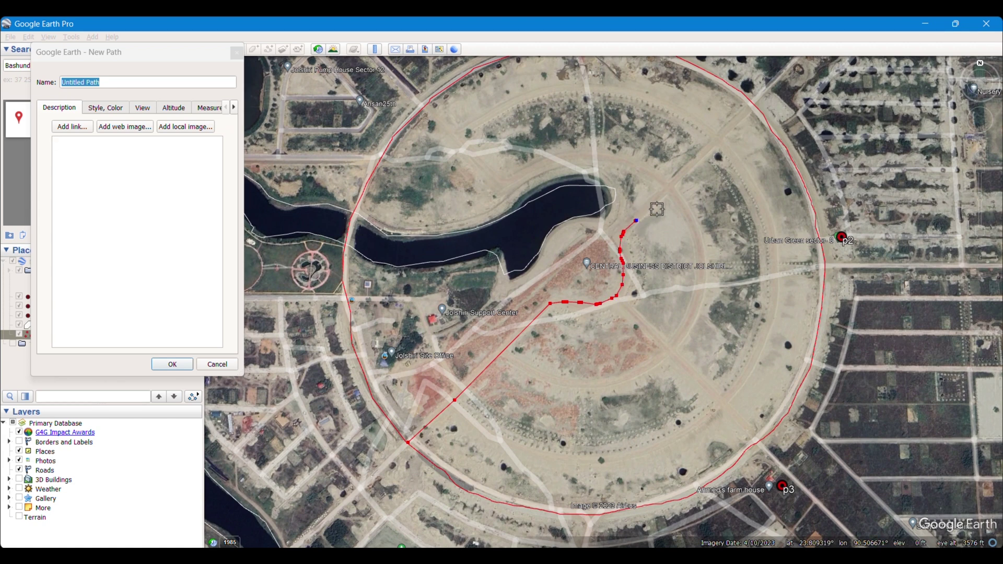
pyautogui.click(751, 109)
pyautogui.click(755, 105)
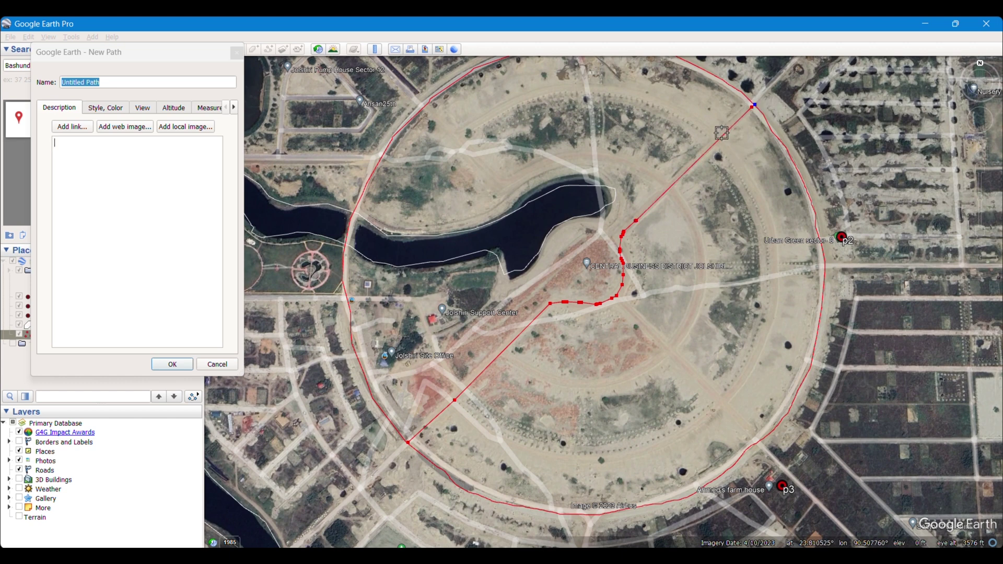
# Name the diagonal path road2 and save it.
pyautogui.click(45, 81)
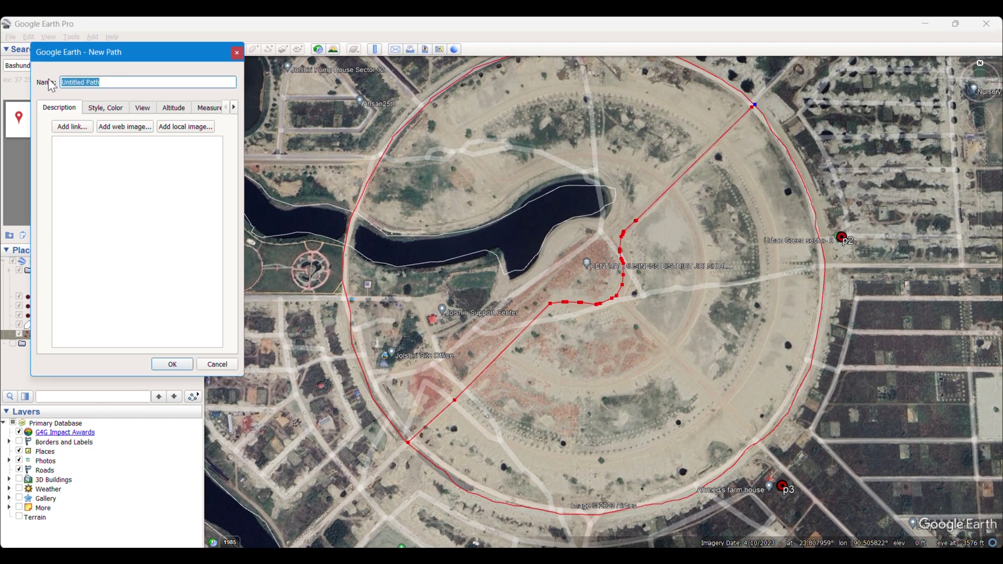
pyautogui.write('ra')
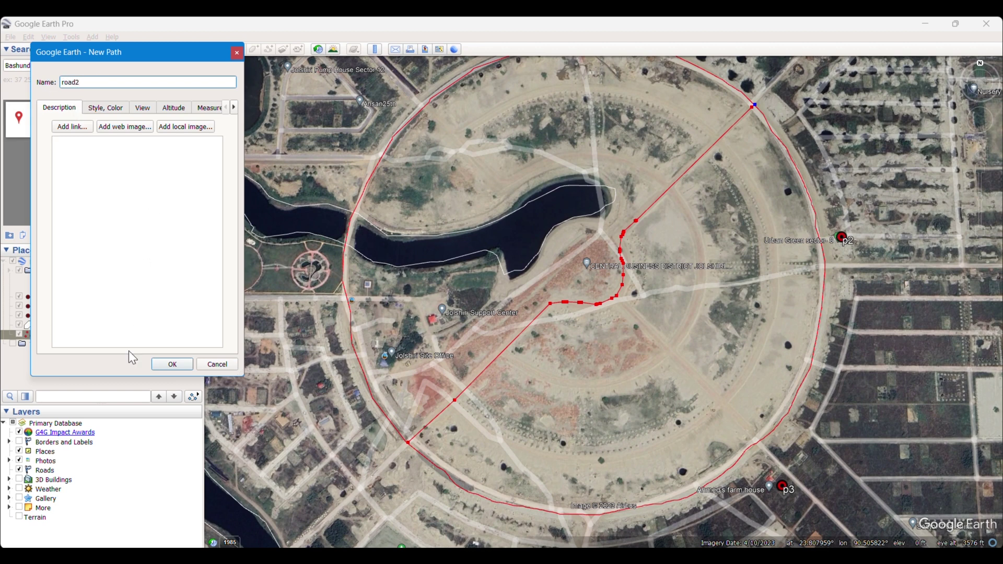
pyautogui.click(172, 364)
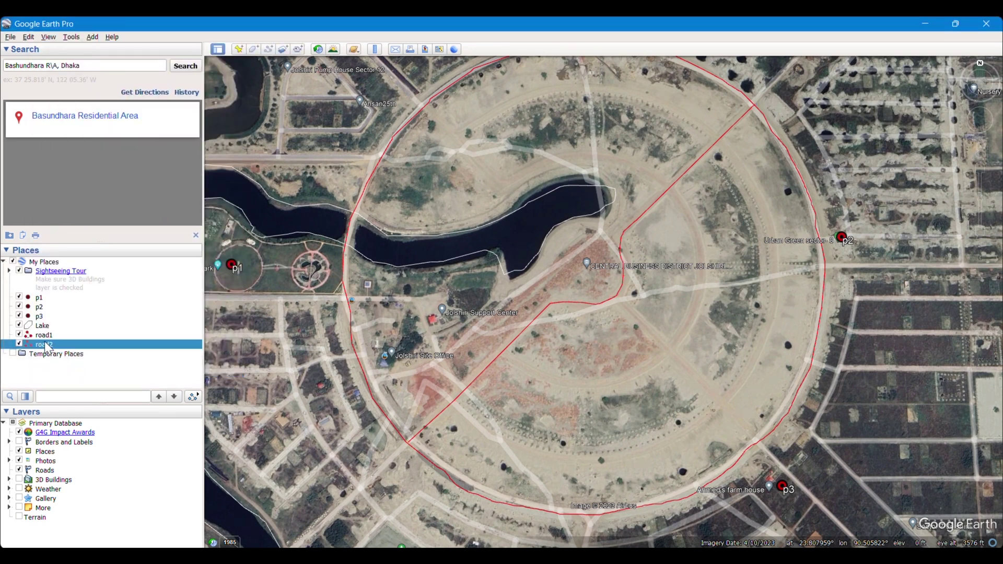
# Add a new folder named Digitized under My Places.
pyautogui.rightClick(47, 261)
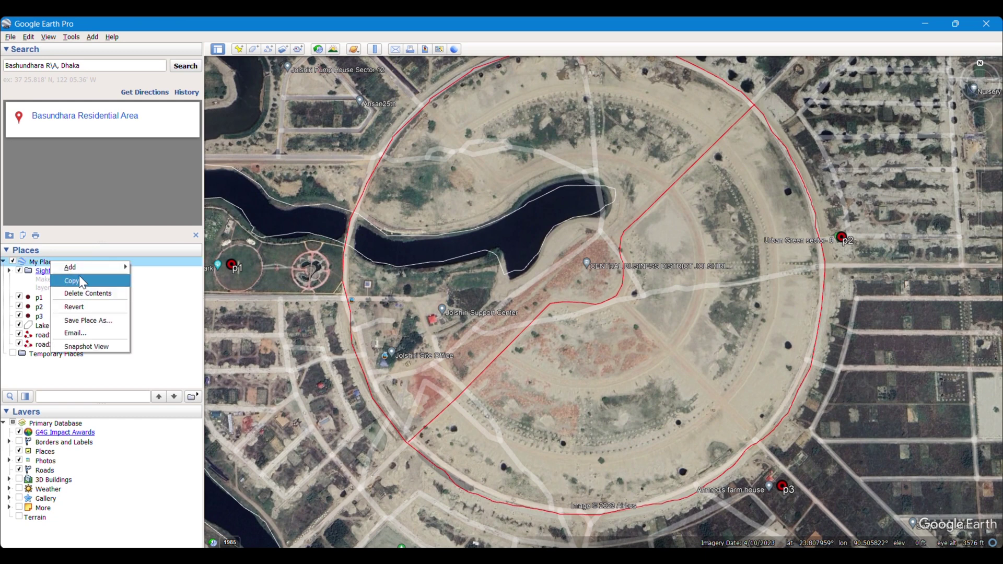
pyautogui.moveTo(79, 267)
pyautogui.click(149, 267)
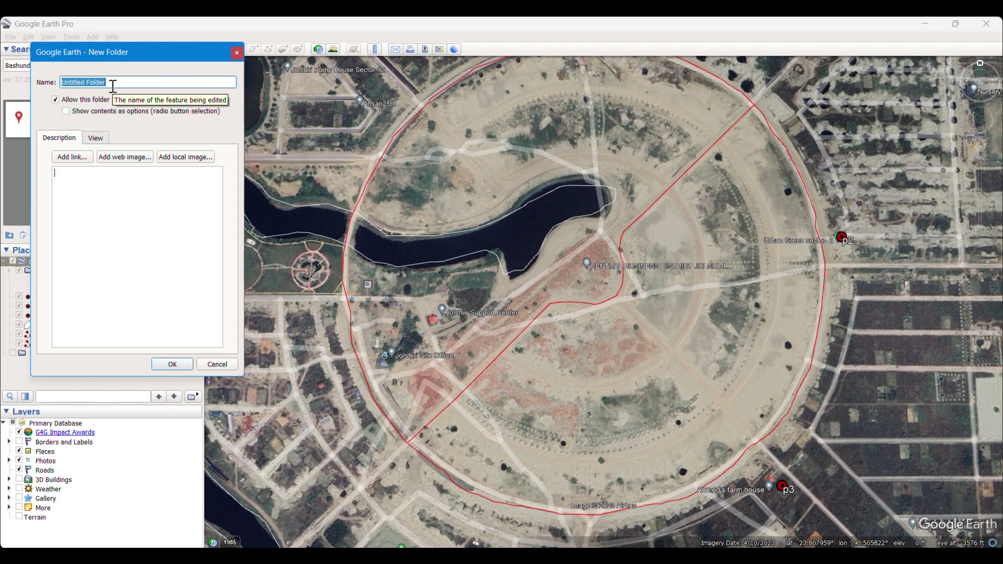
pyautogui.write('D')
# Move p1, p2, p3, Lake, road1 and road2 together into the Digitized folder.
pyautogui.click(52, 298)
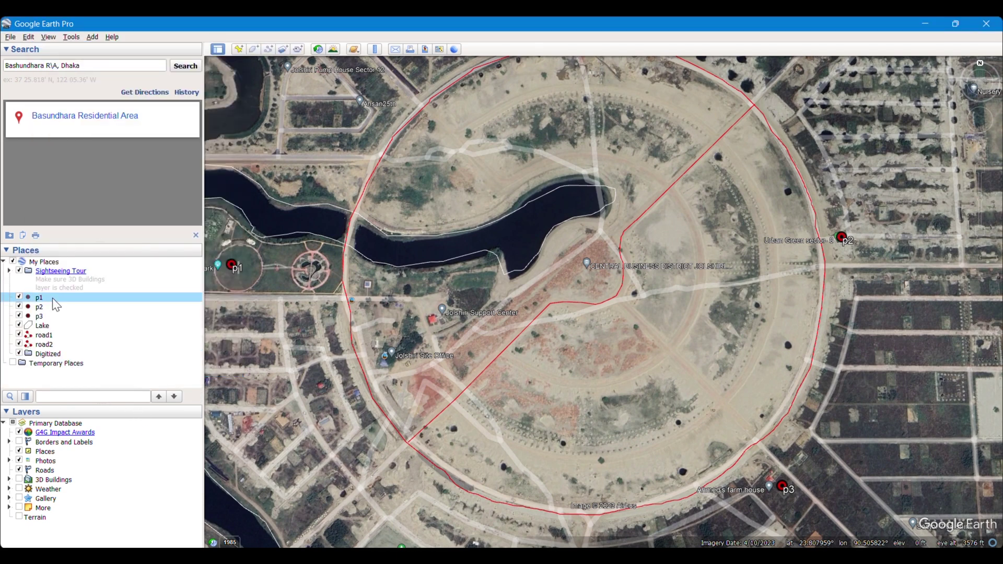
pyautogui.keyDown('shift'); pyautogui.click(45, 307); pyautogui.keyUp('shift')
pyautogui.keyDown('shift'); pyautogui.click(44, 316); pyautogui.keyUp('shift')
pyautogui.keyDown('shift'); pyautogui.click(45, 326); pyautogui.keyUp('shift')
pyautogui.keyDown('shift'); pyautogui.click(46, 335); pyautogui.keyUp('shift')
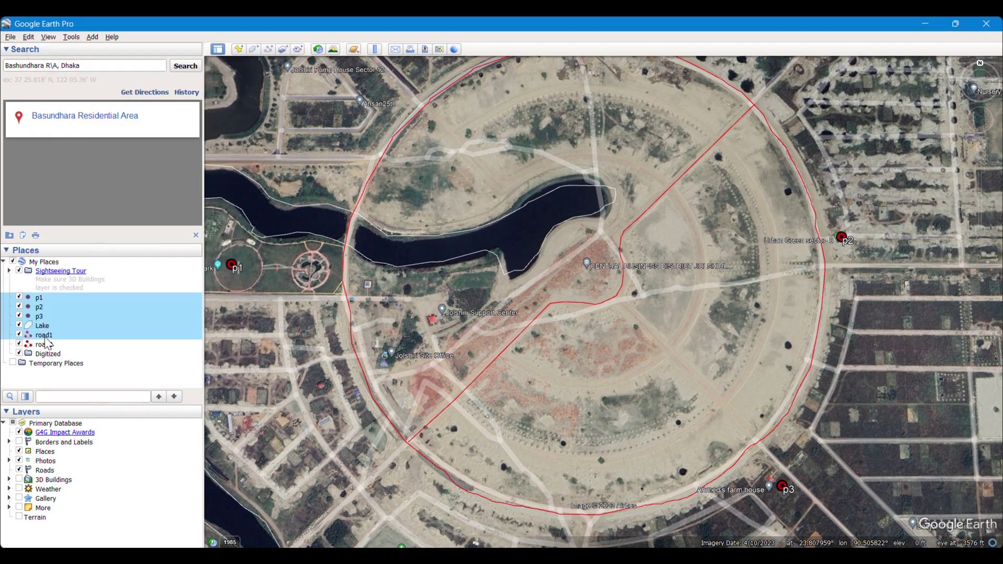
pyautogui.keyDown('shift'); pyautogui.click(46, 345); pyautogui.keyUp('shift')
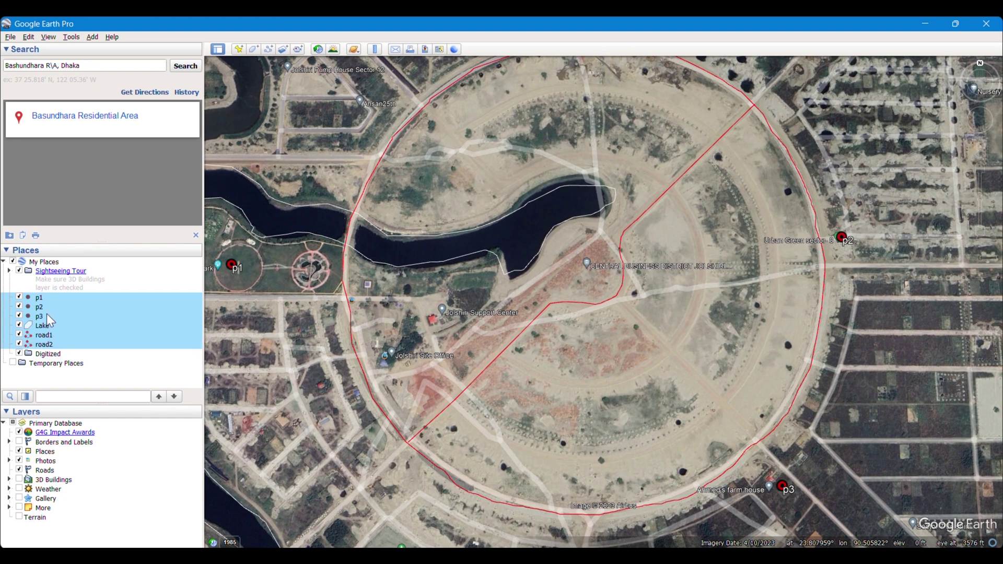
pyautogui.moveTo(50, 324); pyautogui.dragTo(50, 356)
pyautogui.click(40, 296)
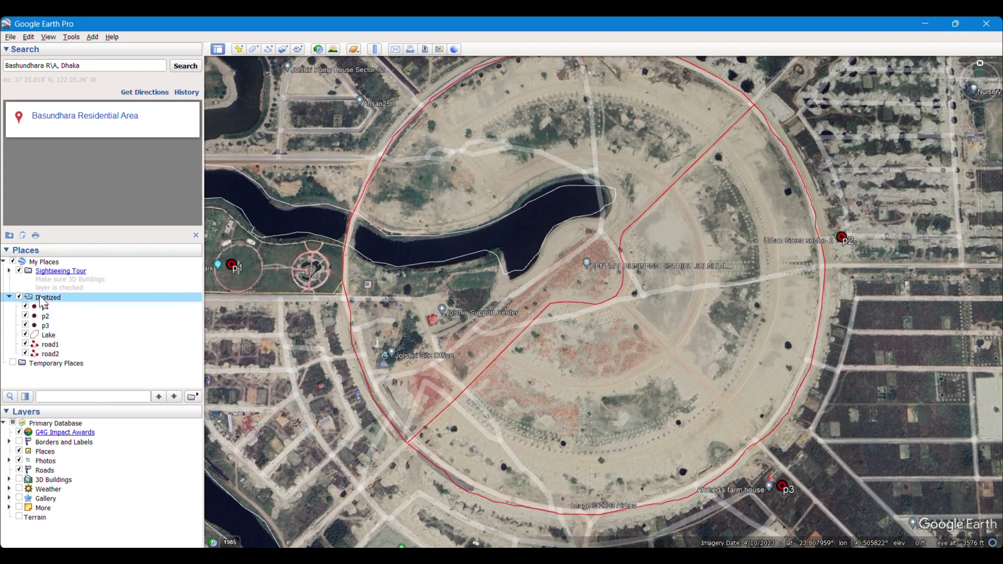
# Save the Digitized folder as Digitized.kmz in the "Digitizing in Google Earth Pro" directory within GIS YOUTUBE TUTORIALS.
pyautogui.rightClick(62, 296)
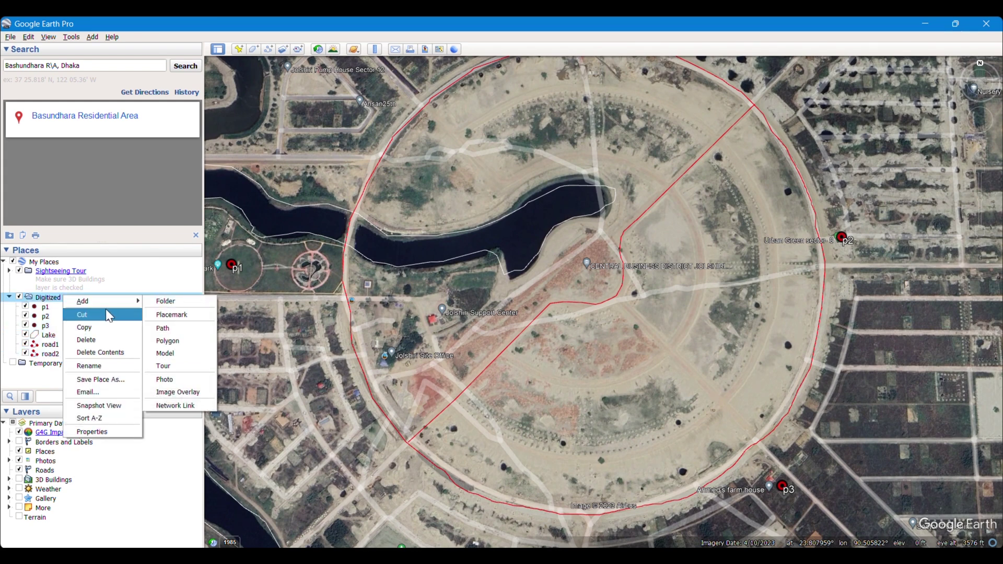
pyautogui.click(99, 381)
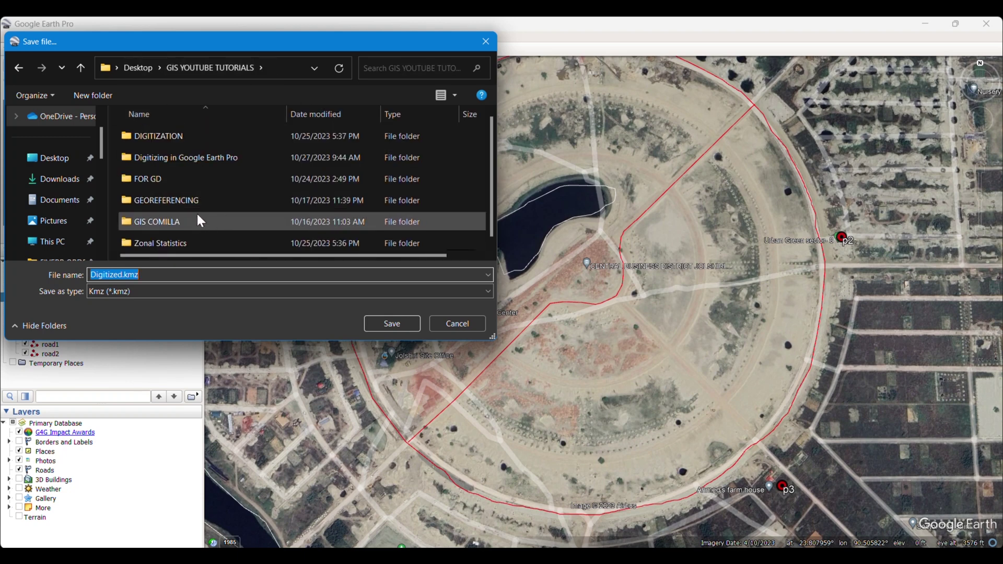
pyautogui.click(203, 162)
pyautogui.doubleClick(204, 163)
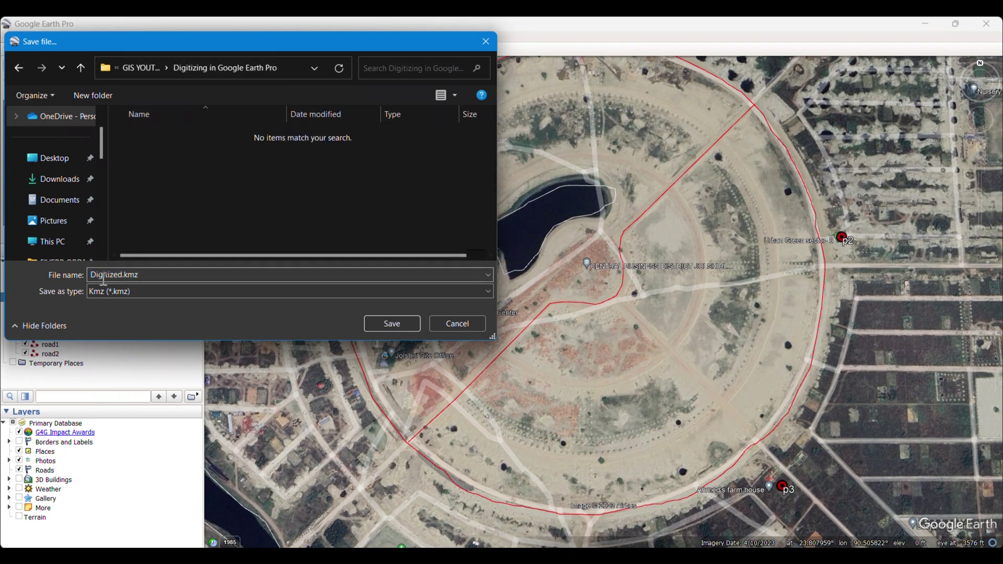
pyautogui.click(392, 324)
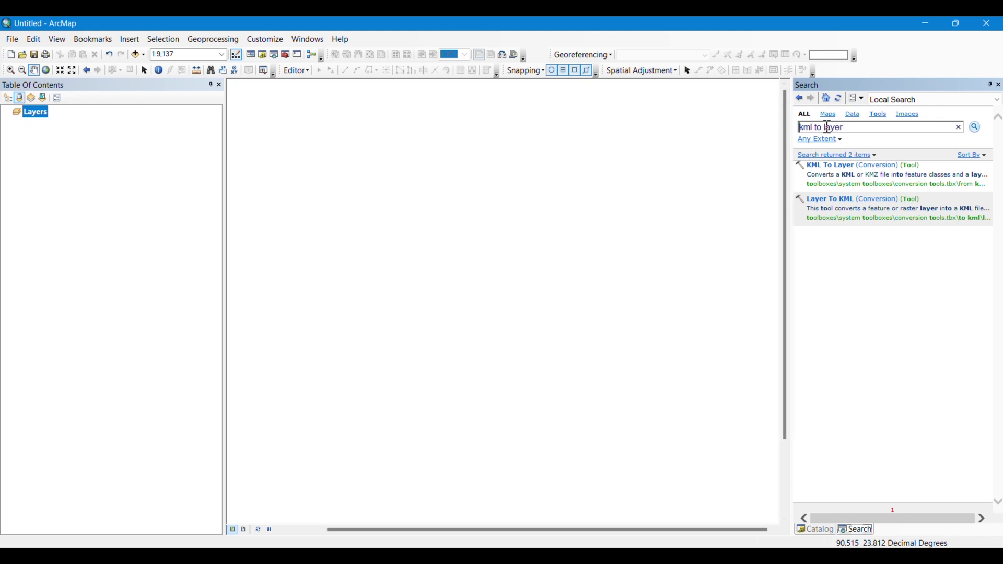
# Run KML To Layer on Digitized.kmz from the "Digitizing in Google Earth Pro" folder with the output data name Digi.
pyautogui.click(883, 174)
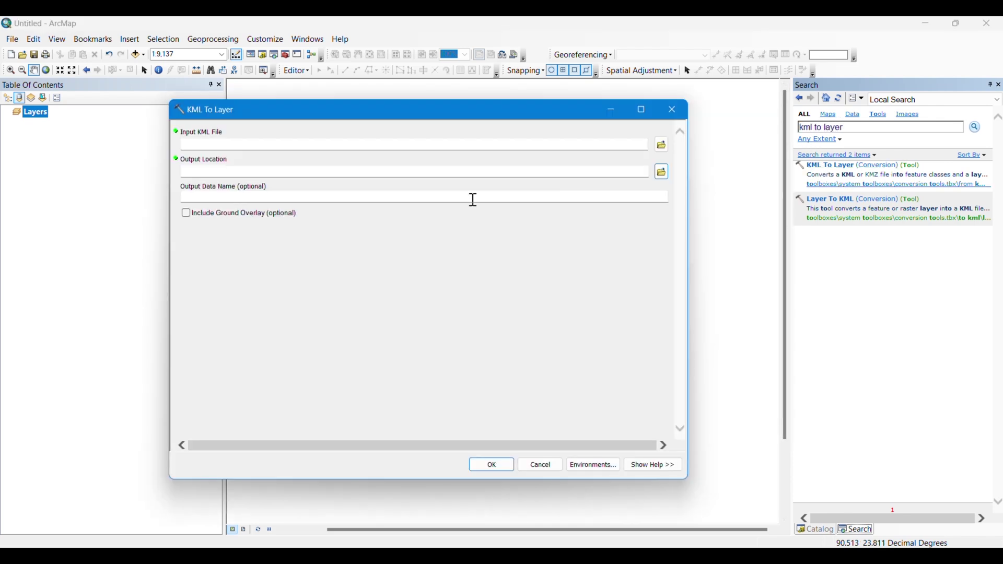
pyautogui.click(663, 145)
pyautogui.click(480, 187)
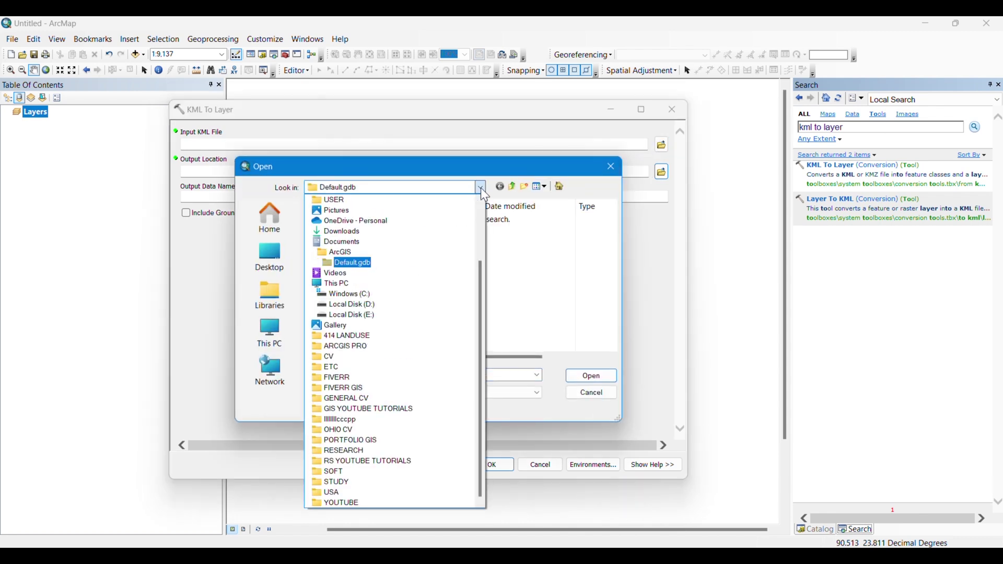
pyautogui.click(358, 409)
pyautogui.doubleClick(381, 232)
pyautogui.click(375, 237)
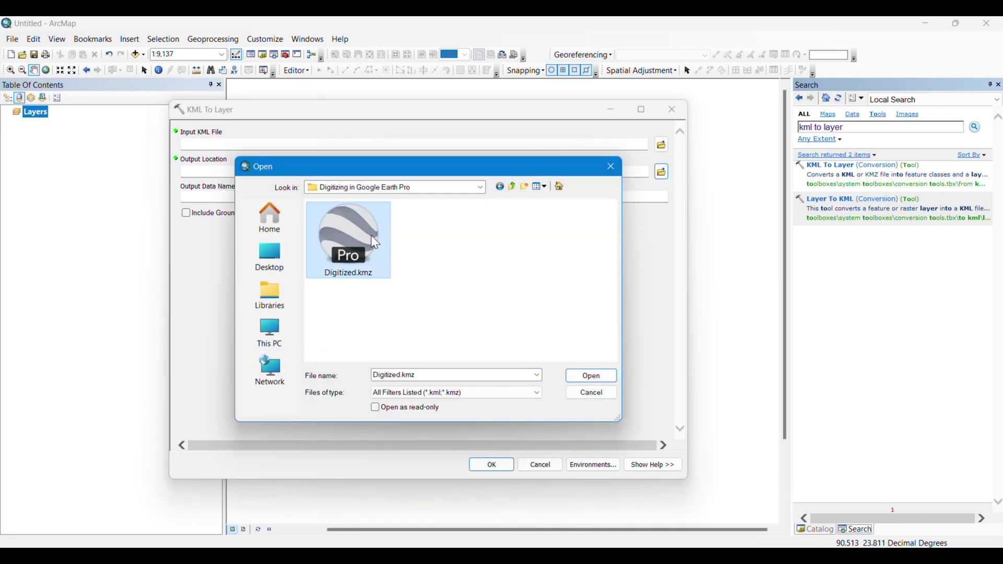
pyautogui.click(595, 376)
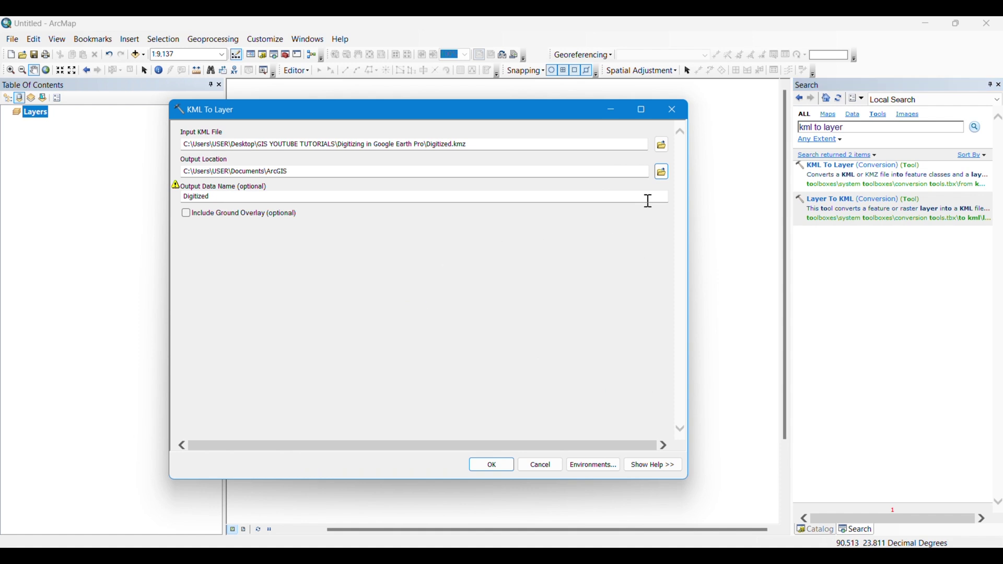
pyautogui.click(310, 200)
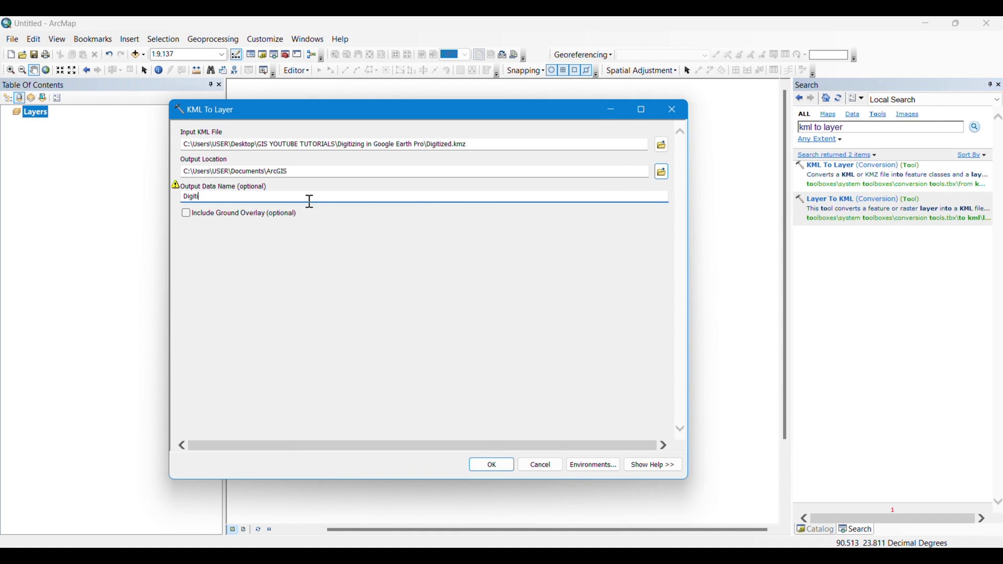
pyautogui.click(492, 464)
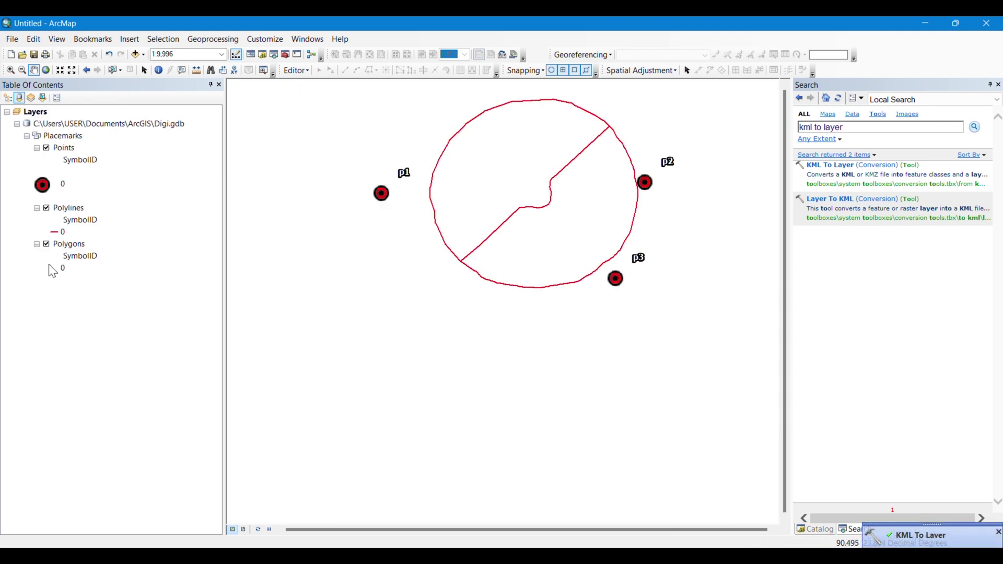
# Change the Polygons layer's symbol to the ESRI Blue fill.
pyautogui.click(52, 268)
pyautogui.click(346, 236)
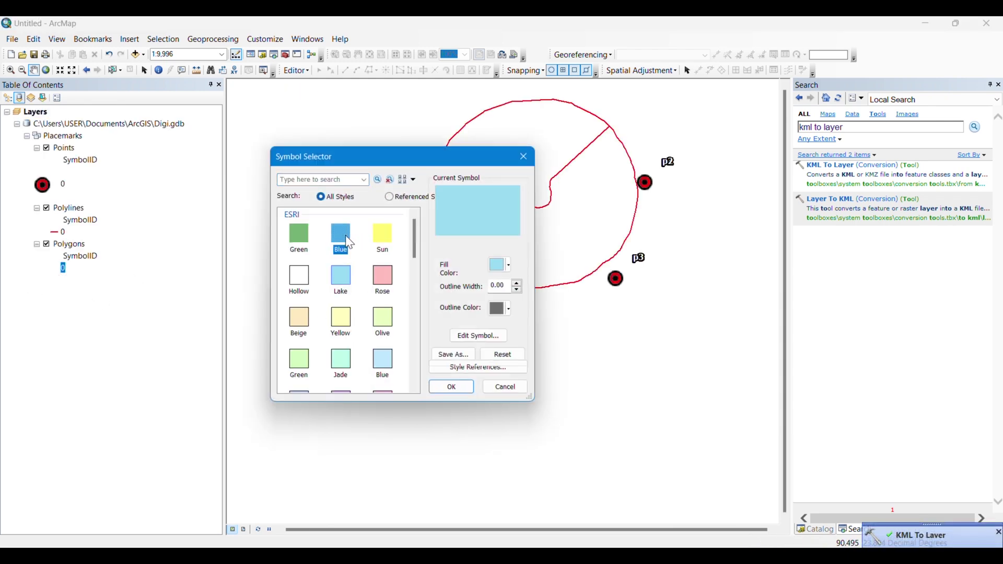
pyautogui.click(447, 388)
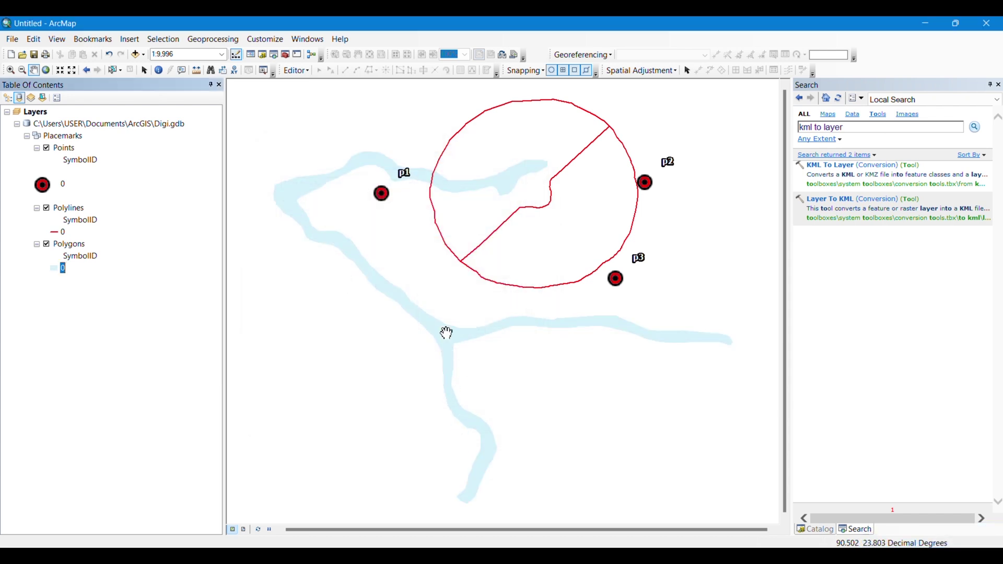
pyautogui.rightClick(63, 151)
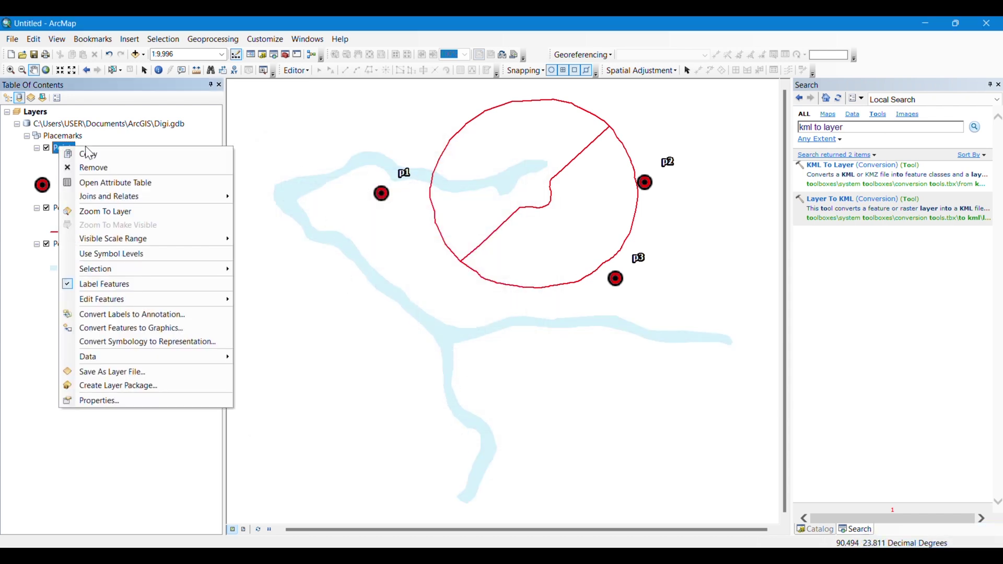
pyautogui.moveTo(156, 356)
pyautogui.click(277, 372)
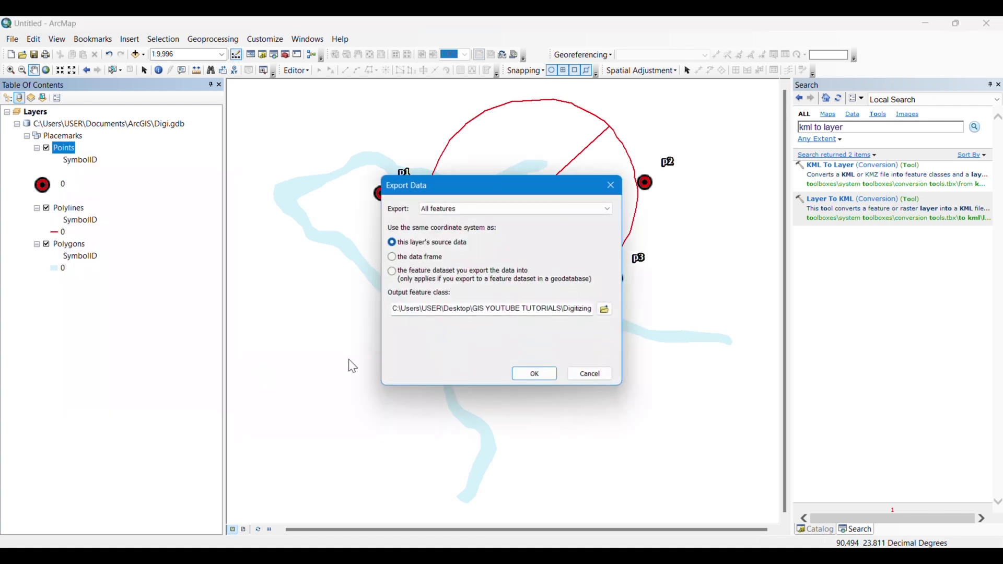
pyautogui.click(607, 312)
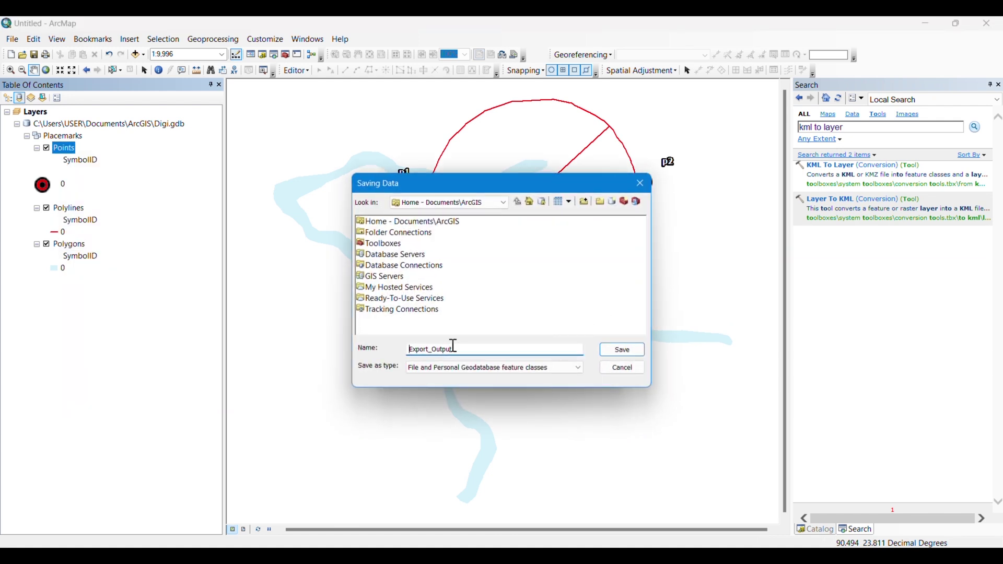
pyautogui.click(503, 203)
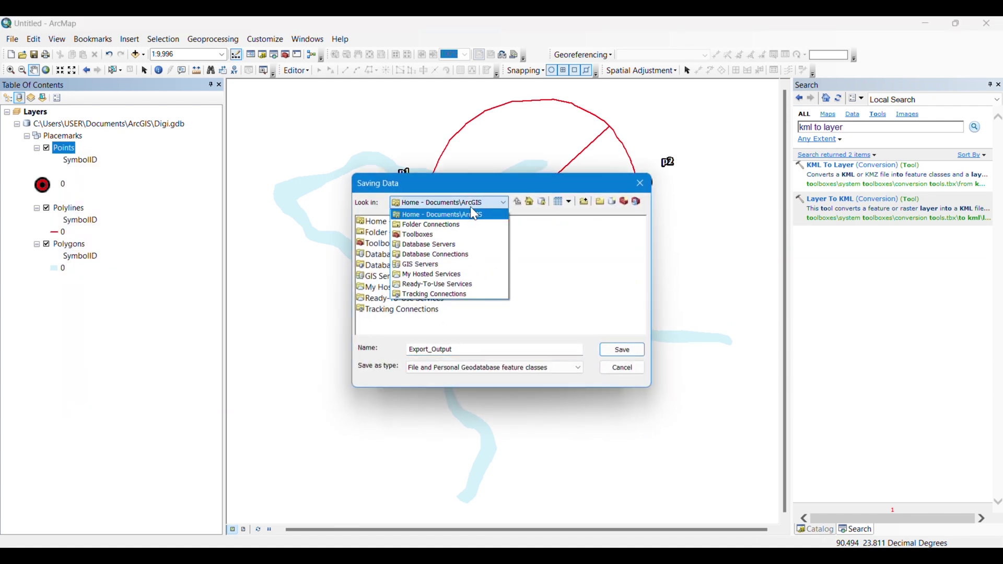
pyautogui.click(641, 194)
pyautogui.click(637, 189)
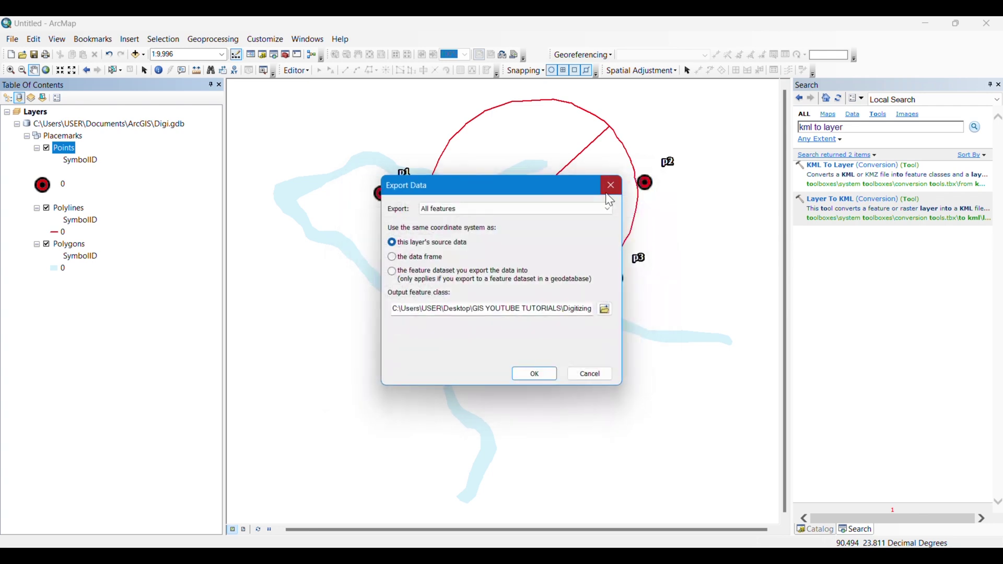
pyautogui.click(610, 185)
# Add a folder connection to "Digitizing in Google Earth Pro" within GIS YOUTUBE TUTORIALS.
pyautogui.click(997, 85)
pyautogui.rightClick(853, 146)
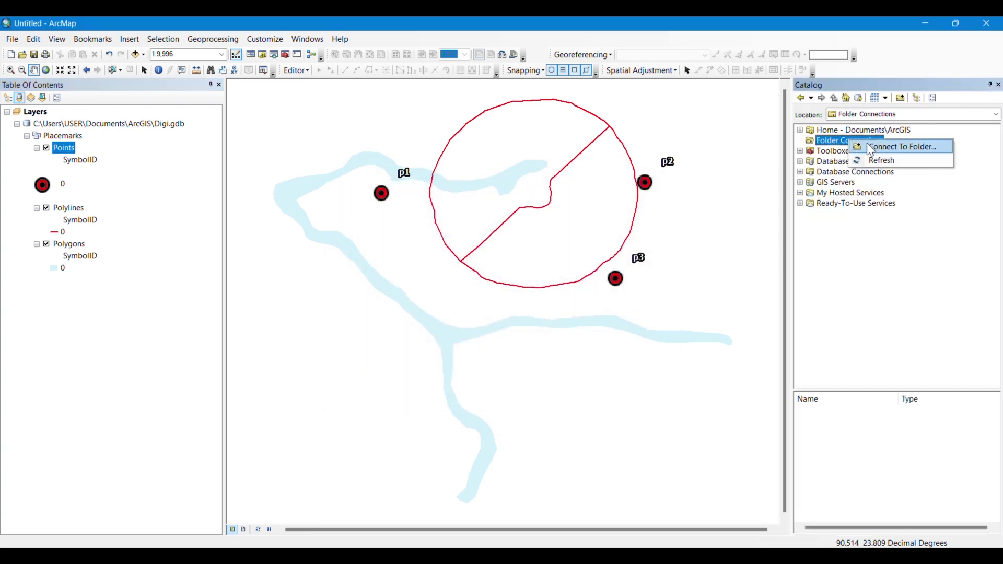
pyautogui.click(885, 149)
pyautogui.moveTo(588, 261); pyautogui.dragTo(583, 291)
pyautogui.click(466, 295)
pyautogui.click(518, 368)
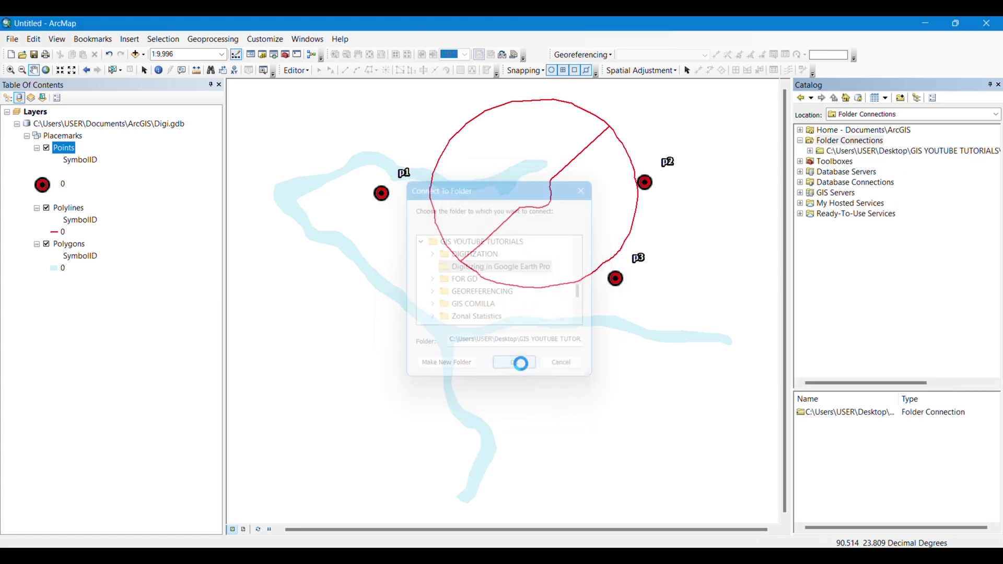
# Begin a data export of the Points layer and set its output location to the connected "Digitizing in Google Earth Pro" folder.
pyautogui.rightClick(62, 146)
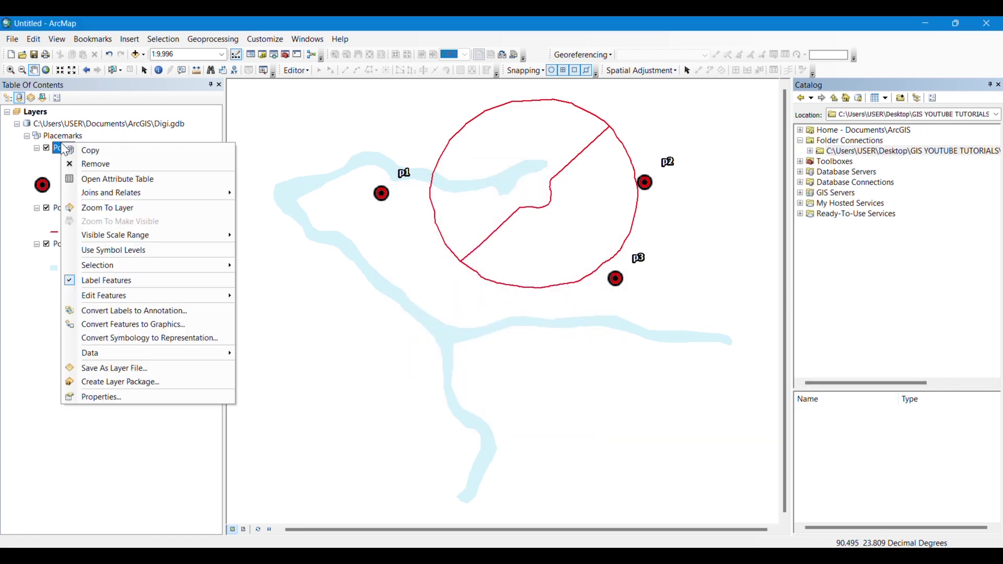
pyautogui.moveTo(100, 301)
pyautogui.moveTo(99, 353)
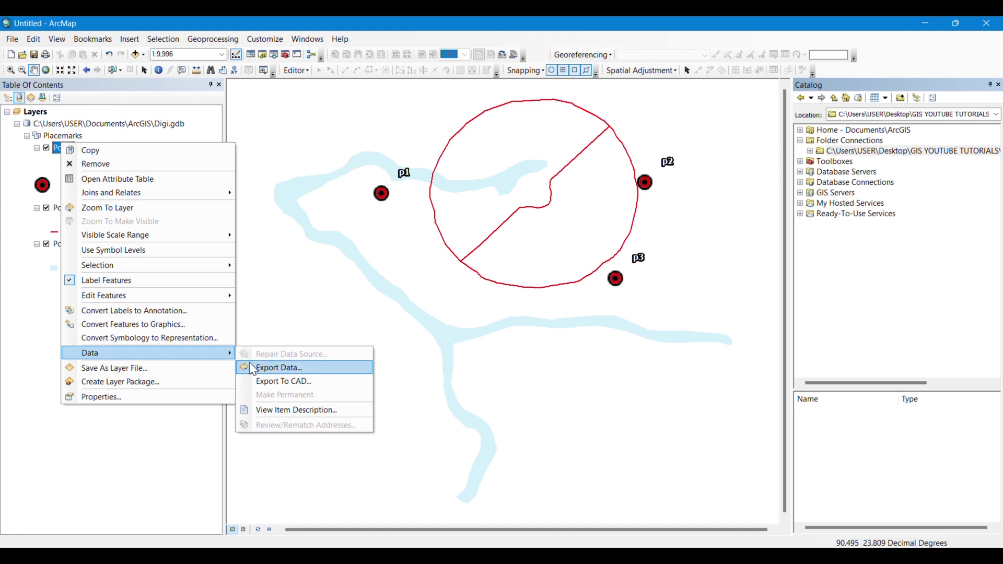
pyautogui.click(276, 368)
pyautogui.click(605, 310)
pyautogui.click(504, 202)
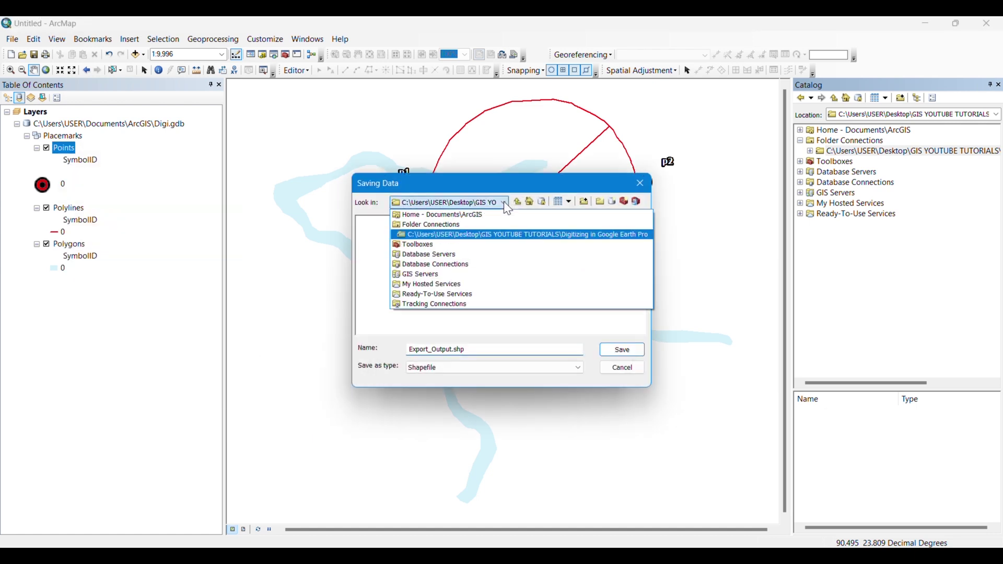
pyautogui.click(474, 225)
pyautogui.click(473, 224)
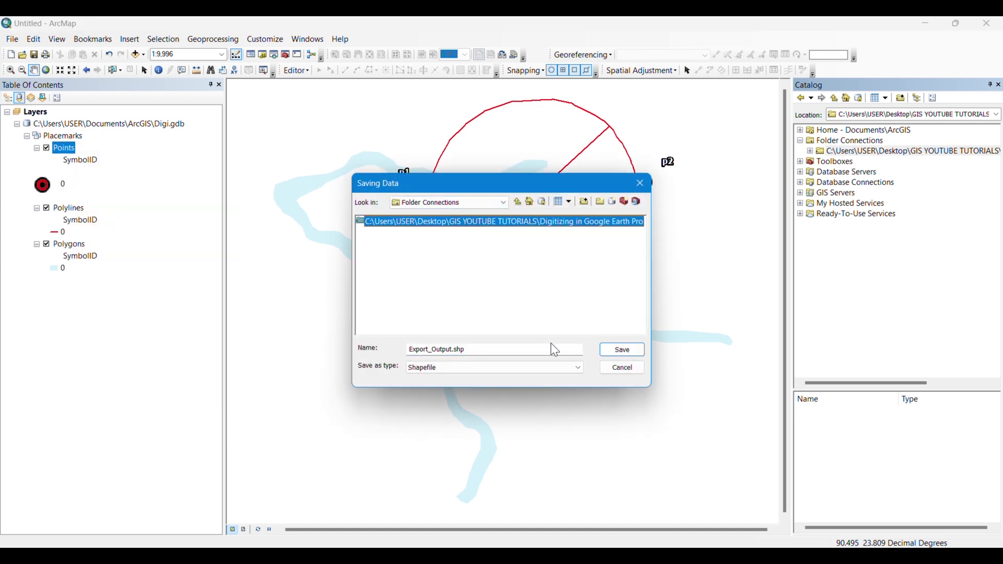
pyautogui.doubleClick(484, 231)
# Export the points as a shapefile named points.shp without adding it to the map.
pyautogui.click(425, 369)
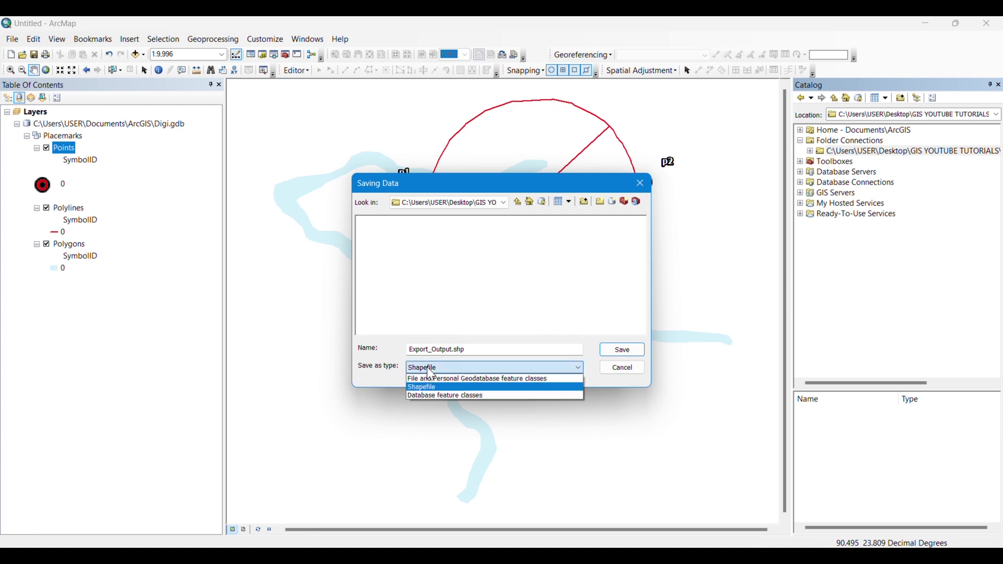
pyautogui.click(436, 392)
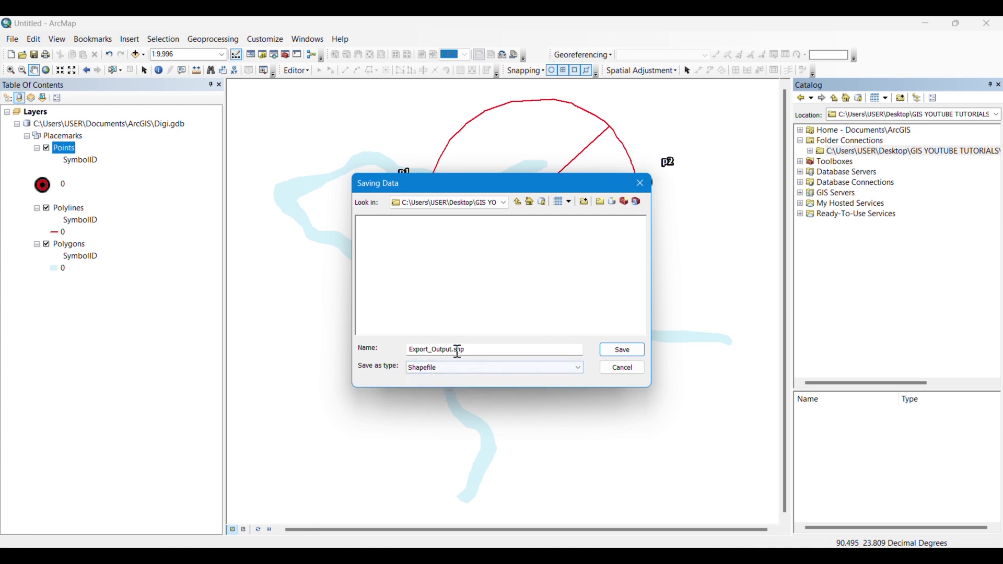
pyautogui.moveTo(451, 350); pyautogui.dragTo(393, 350)
pyautogui.write('points')
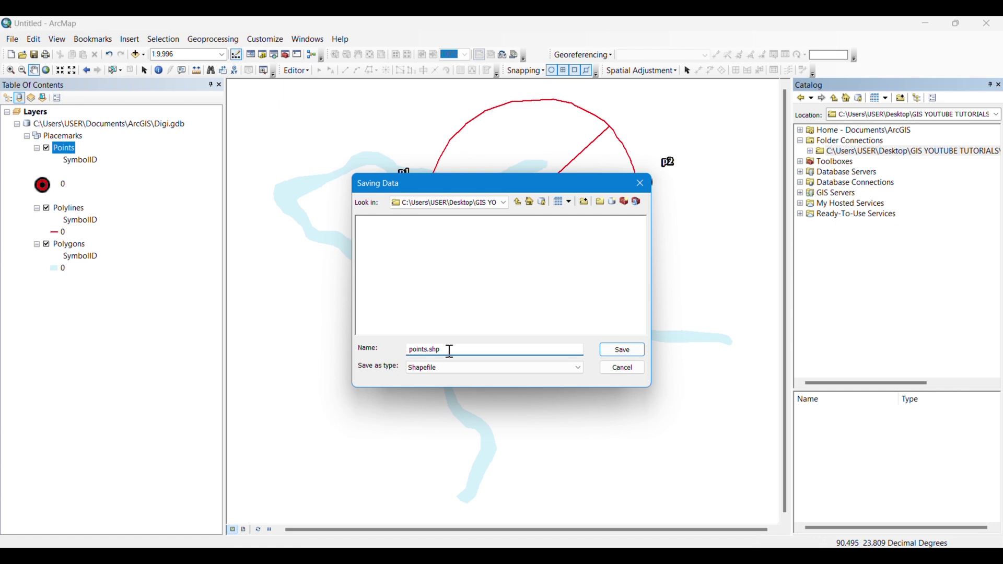
pyautogui.click(622, 349)
pyautogui.click(527, 372)
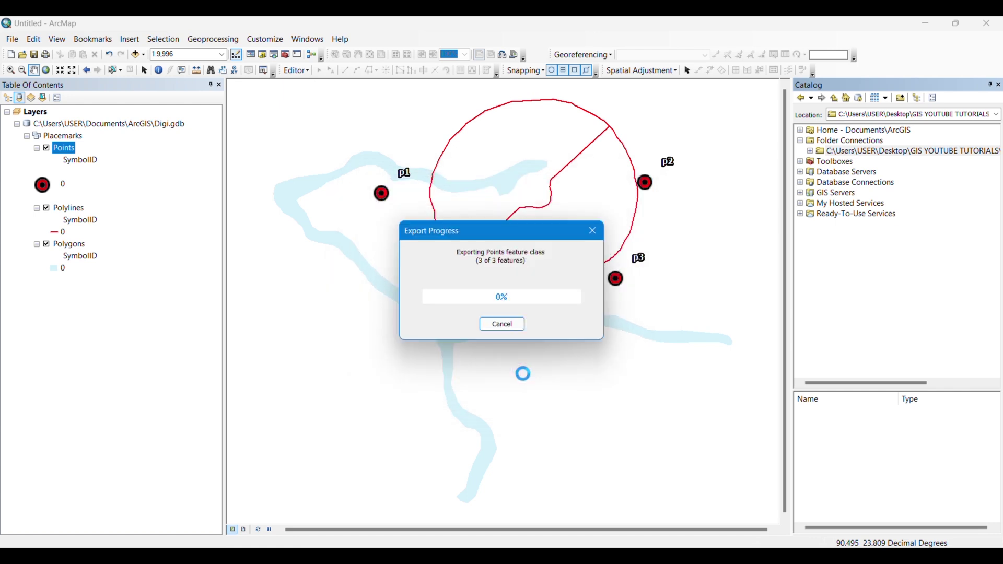
pyautogui.click(590, 337)
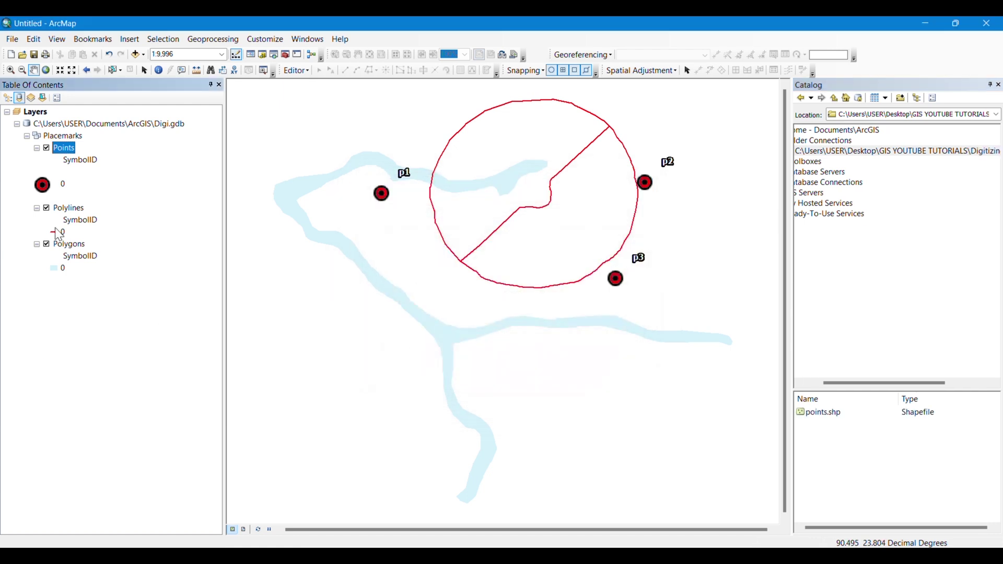
# Export the Polylines layer as road.shp in the connected folder without adding it to the map.
pyautogui.rightClick(64, 209)
pyautogui.moveTo(225, 420)
pyautogui.click(284, 434)
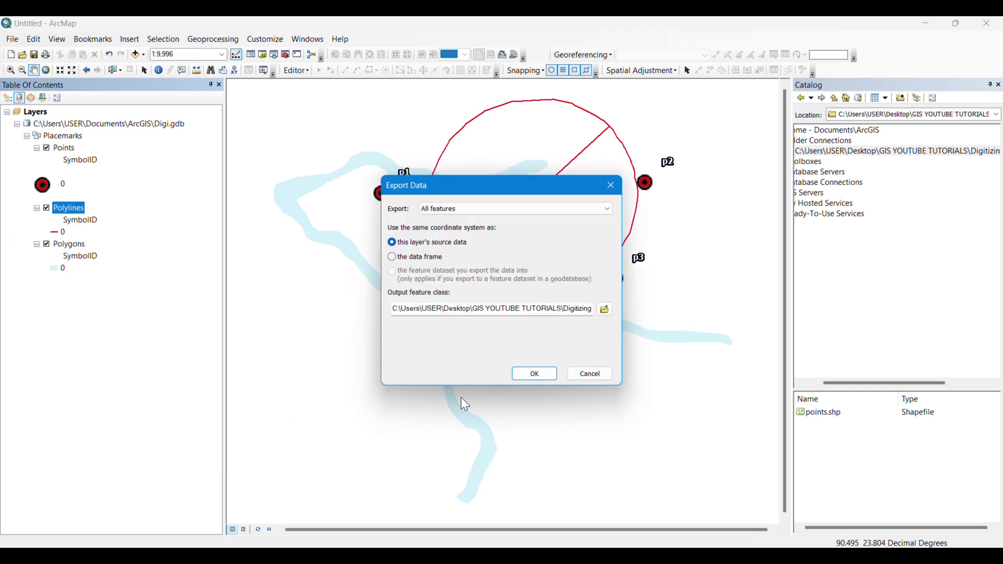
pyautogui.click(605, 310)
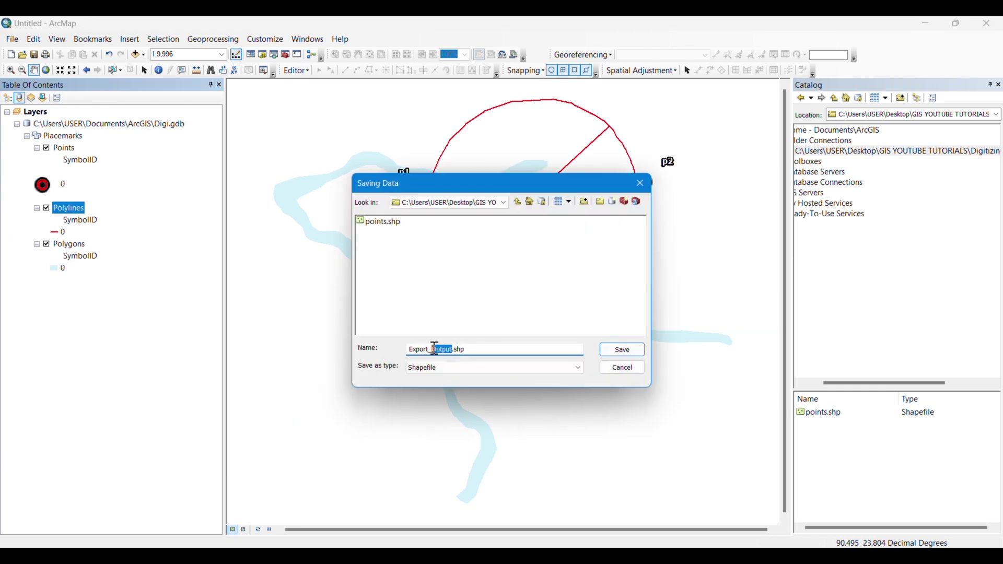
pyautogui.moveTo(435, 349); pyautogui.dragTo(393, 350)
pyautogui.write('road')
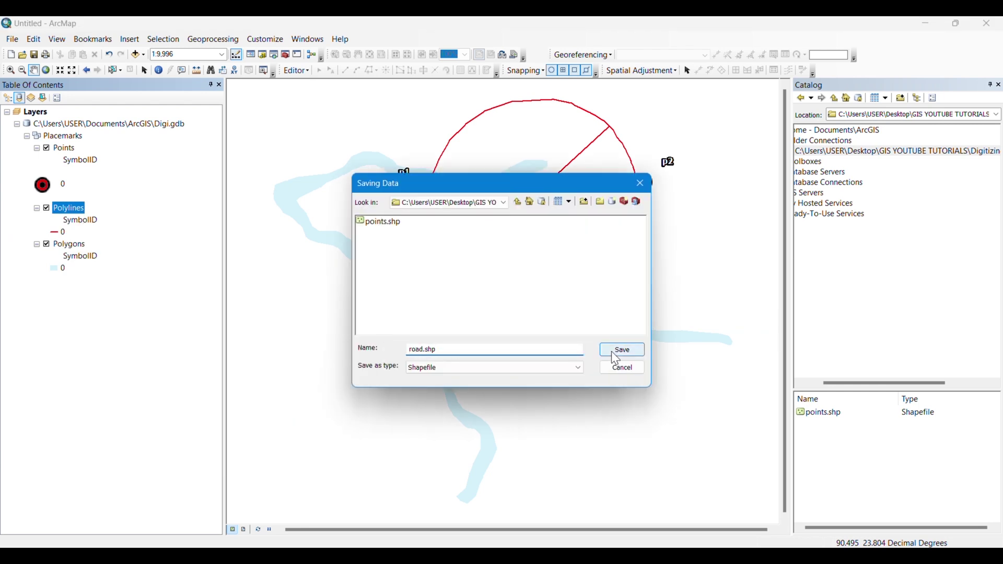
pyautogui.click(616, 359)
pyautogui.click(530, 371)
pyautogui.click(593, 334)
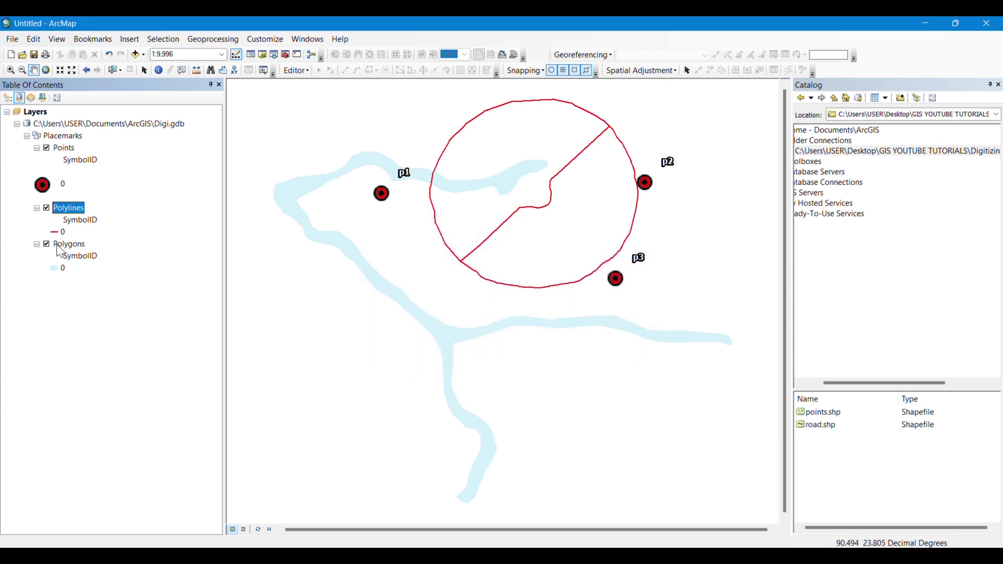
# Export the Polygons layer as a shapefile named lake.shp in the connected folder without adding it to the map.
pyautogui.rightClick(63, 245)
pyautogui.moveTo(146, 454)
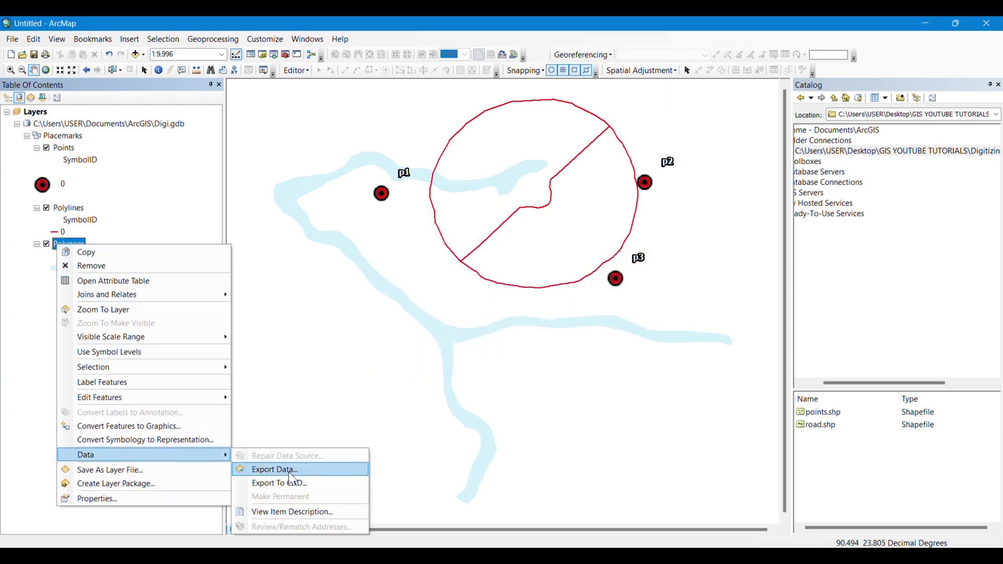
pyautogui.click(290, 470)
pyautogui.click(605, 310)
pyautogui.moveTo(458, 349); pyautogui.dragTo(409, 349)
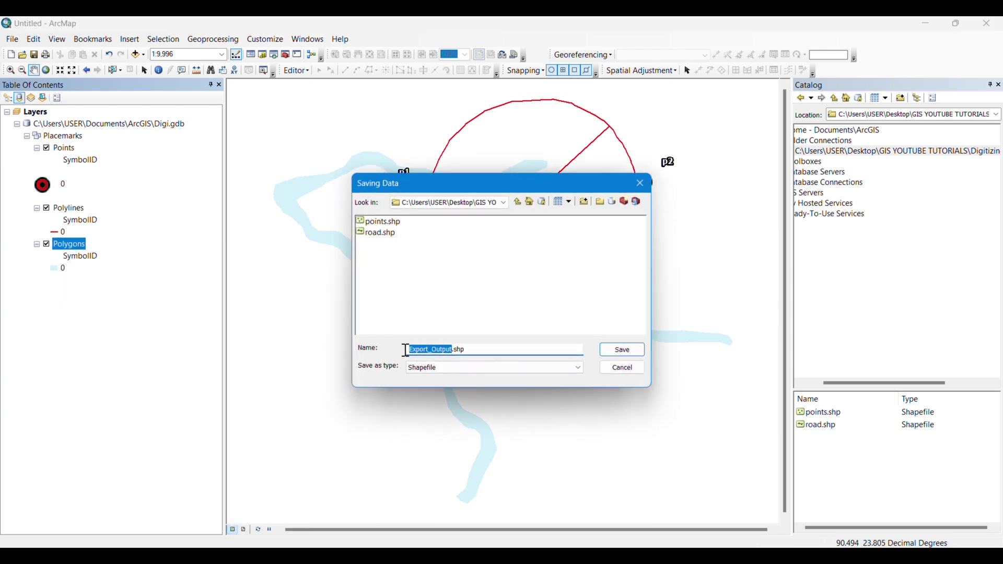
pyautogui.write('lake')
pyautogui.click(470, 368)
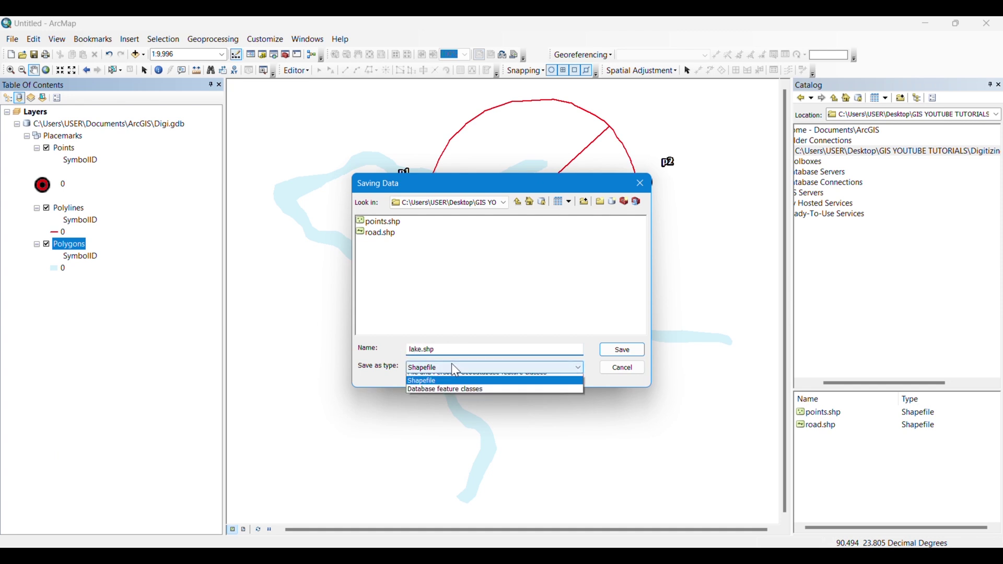
pyautogui.click(428, 380)
pyautogui.click(607, 350)
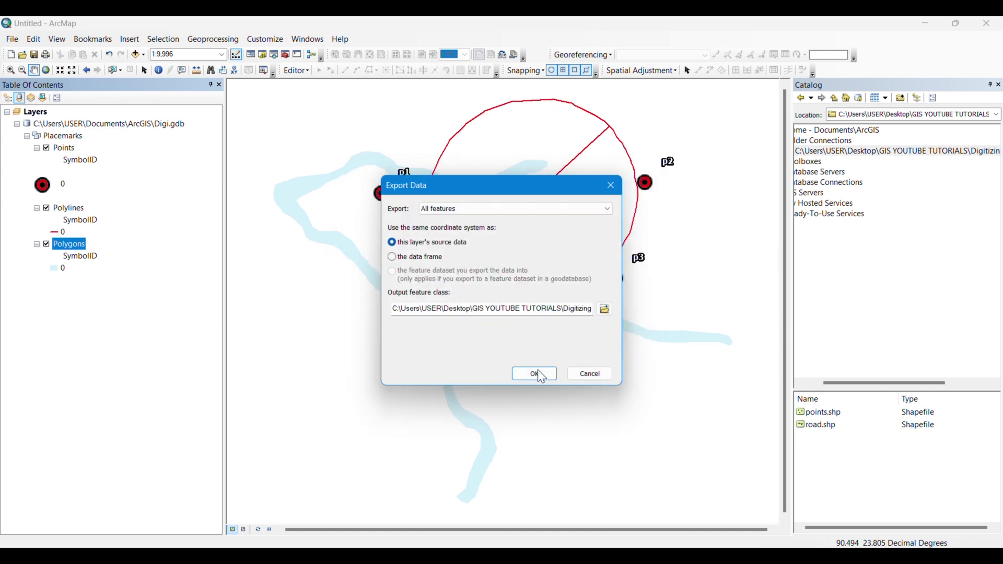
pyautogui.click(542, 374)
pyautogui.click(597, 336)
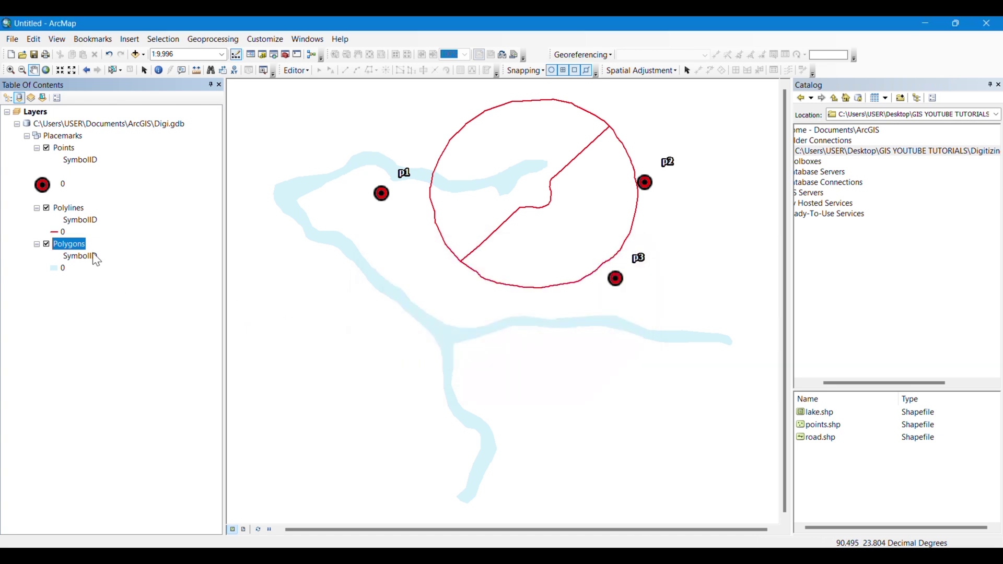
# Remove the converted Polygons, Polylines and Points layers from the map.
pyautogui.rightClick(81, 244)
pyautogui.click(112, 264)
pyautogui.rightClick(70, 208)
pyautogui.click(102, 226)
pyautogui.rightClick(74, 149)
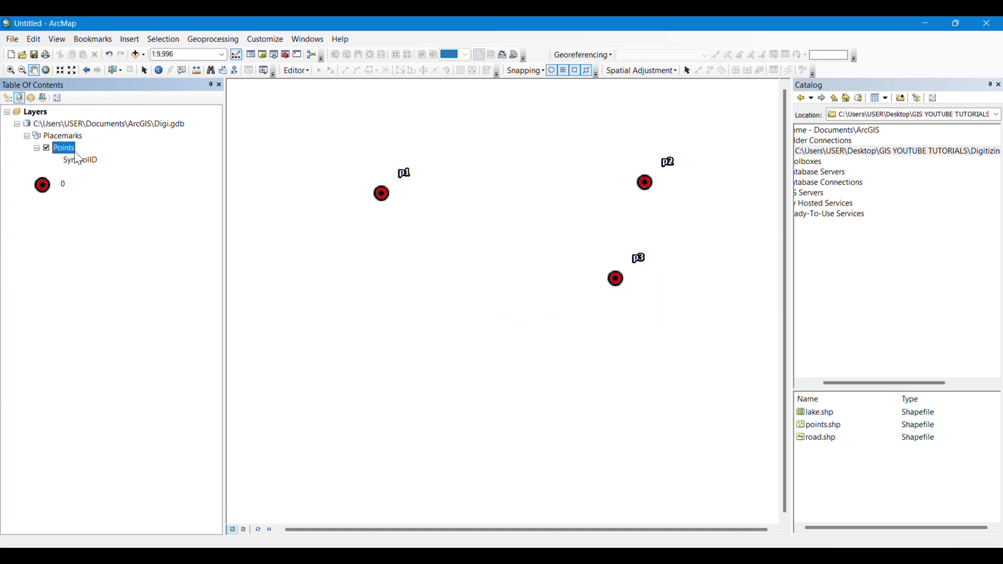
pyautogui.click(105, 170)
# Add the exported lake, points and road shapefiles from the connected folder to the map.
pyautogui.moveTo(920, 382); pyautogui.dragTo(894, 382)
pyautogui.click(810, 151)
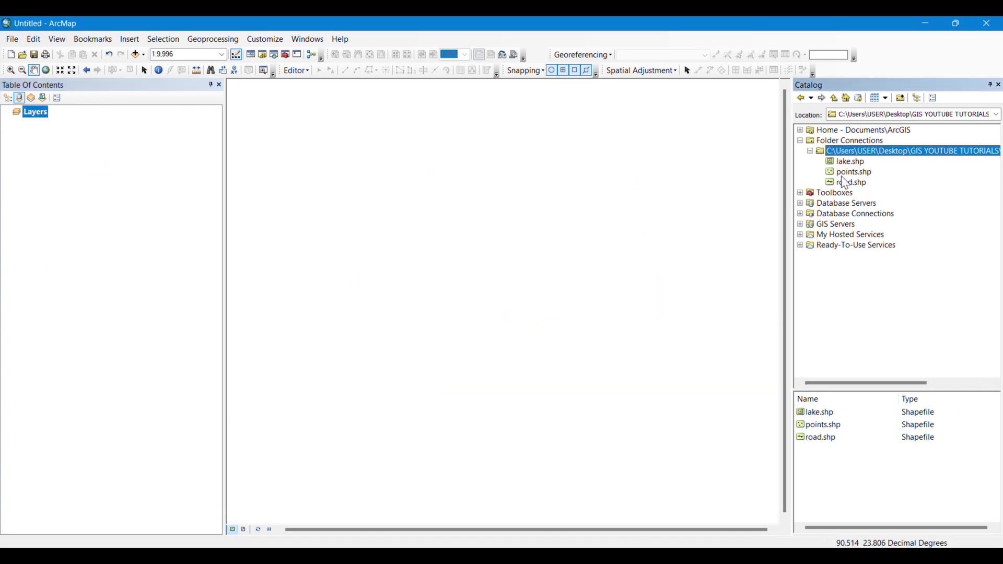
pyautogui.moveTo(846, 162); pyautogui.dragTo(761, 204)
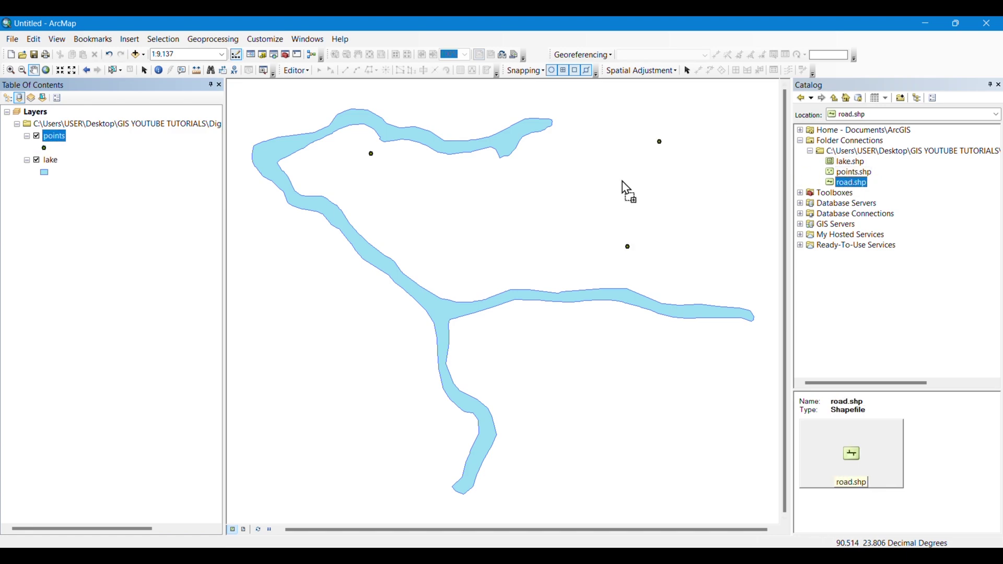